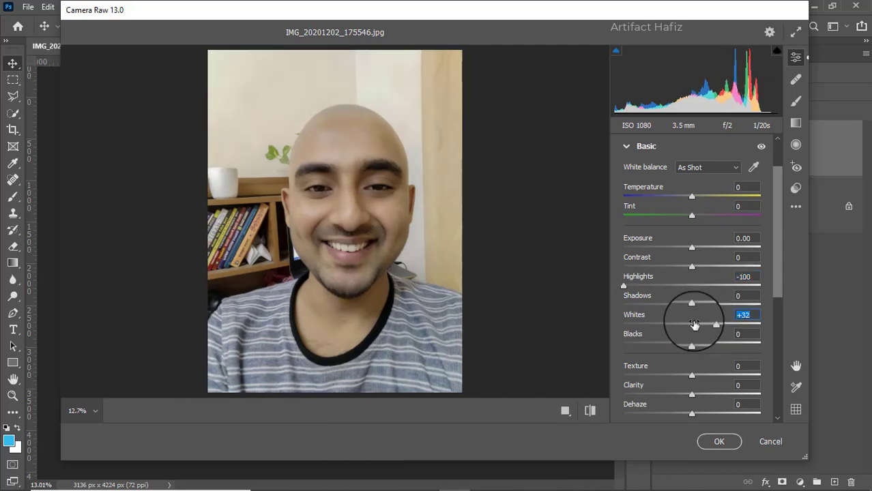
Set Blacks to -12, Shadows to +3 and Clarity to +9 in the Camera Raw Basic adjustments.
{"action": "scroll", "coordinate": [698, 328], "scroll_direction": "down", "scroll_amount": 1}
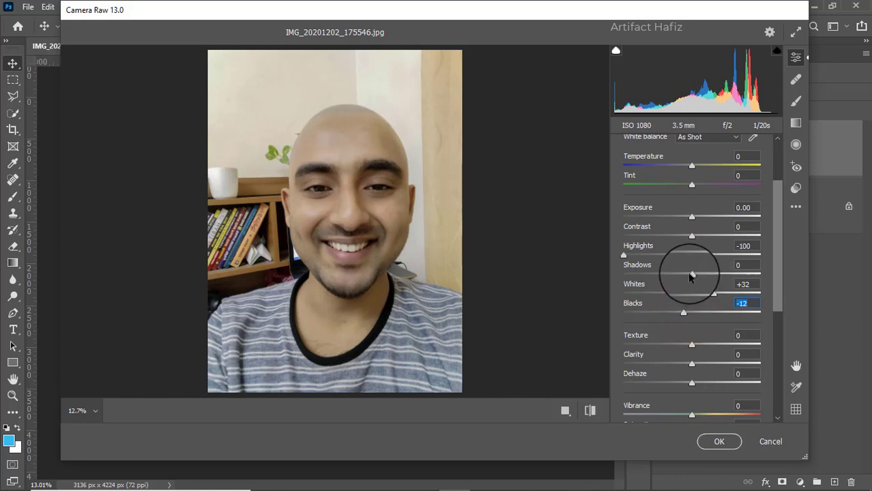
{"action": "left_click_drag", "start_coordinate": [690, 275], "coordinate": [693, 273]}
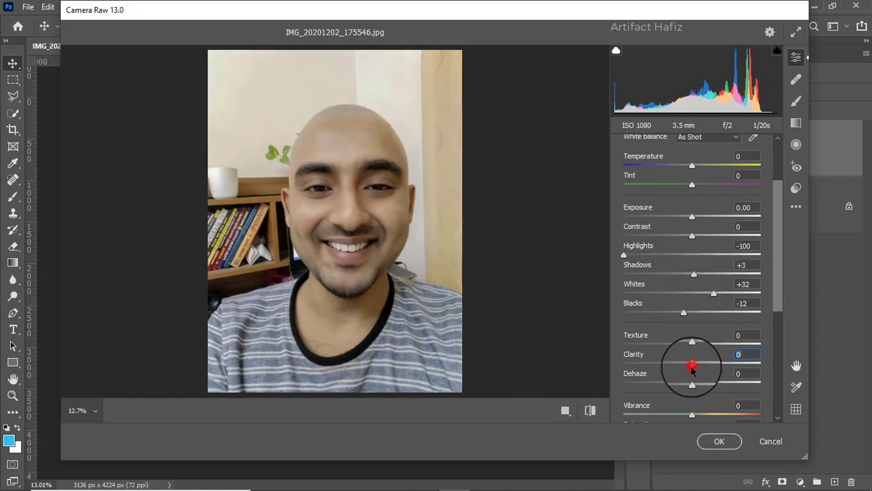
{"action": "left_click_drag", "start_coordinate": [691, 366], "coordinate": [705, 367]}
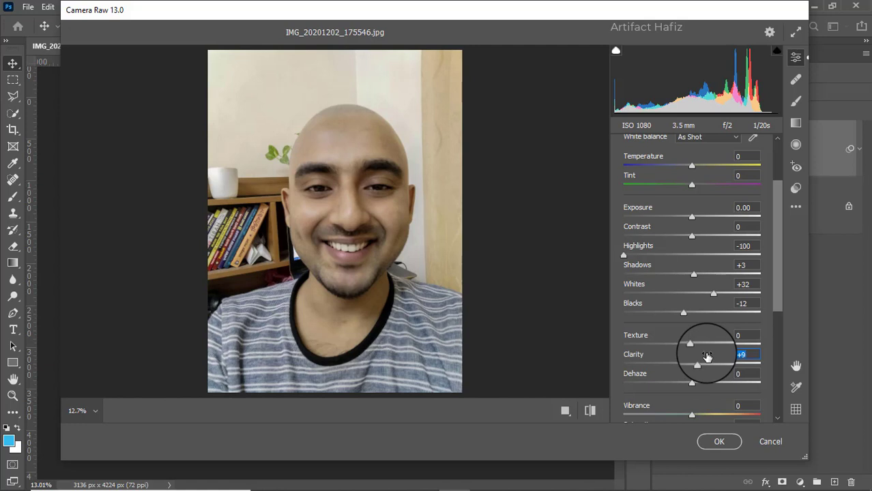
Raise the Reds saturation and set the Oranges luminance to +20 in the Color Mixer, and apply the Camera Raw filter.
{"action": "scroll", "coordinate": [711, 324], "scroll_direction": "down", "scroll_amount": 5}
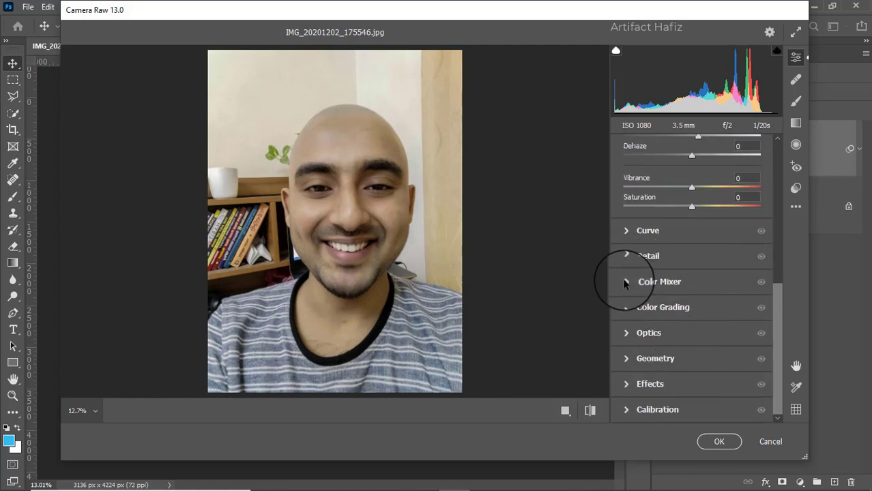
{"action": "left_click", "coordinate": [624, 283]}
{"action": "left_click", "coordinate": [663, 216]}
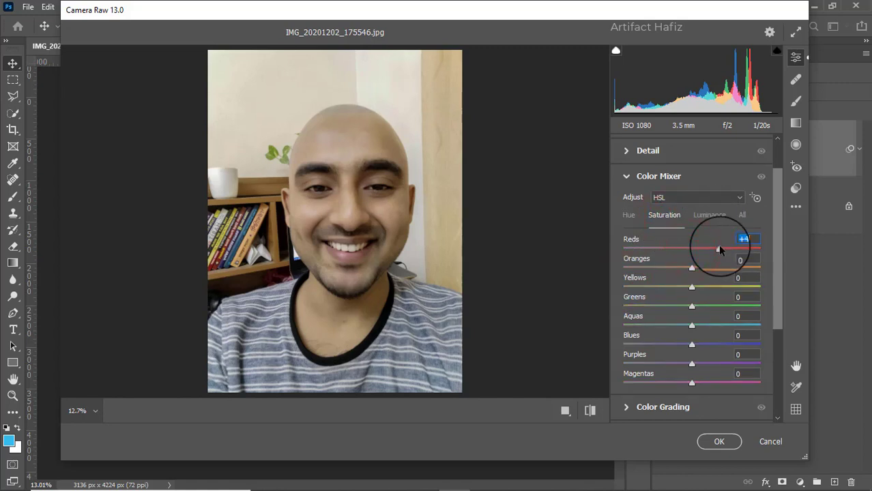
{"action": "left_click", "coordinate": [709, 214]}
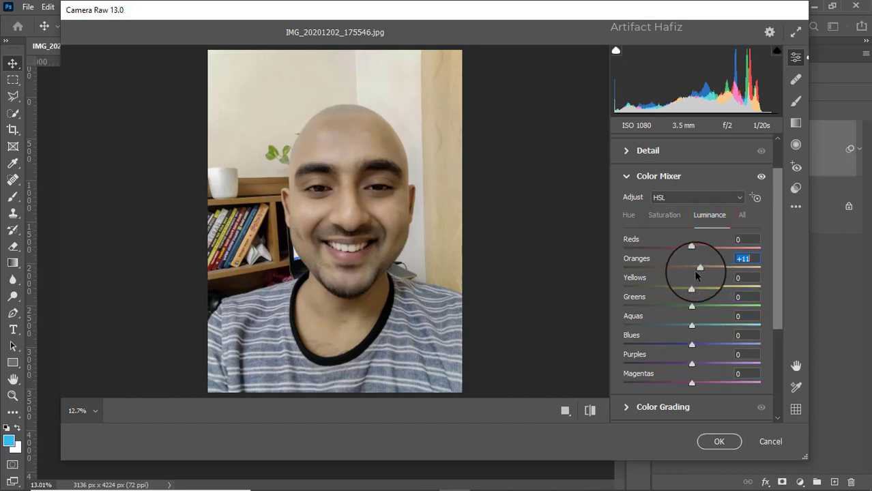
{"action": "left_click_drag", "start_coordinate": [695, 272], "coordinate": [698, 273]}
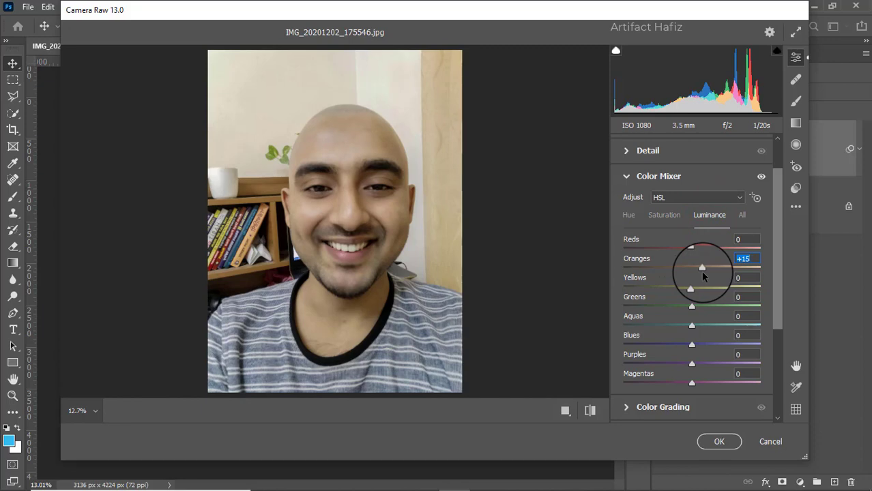
{"action": "left_click_drag", "start_coordinate": [703, 266], "coordinate": [706, 267]}
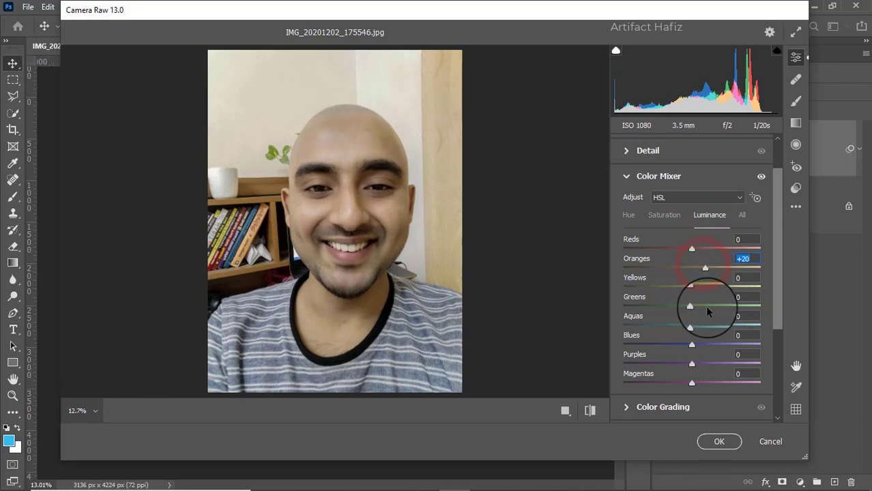
{"action": "left_click", "coordinate": [719, 442]}
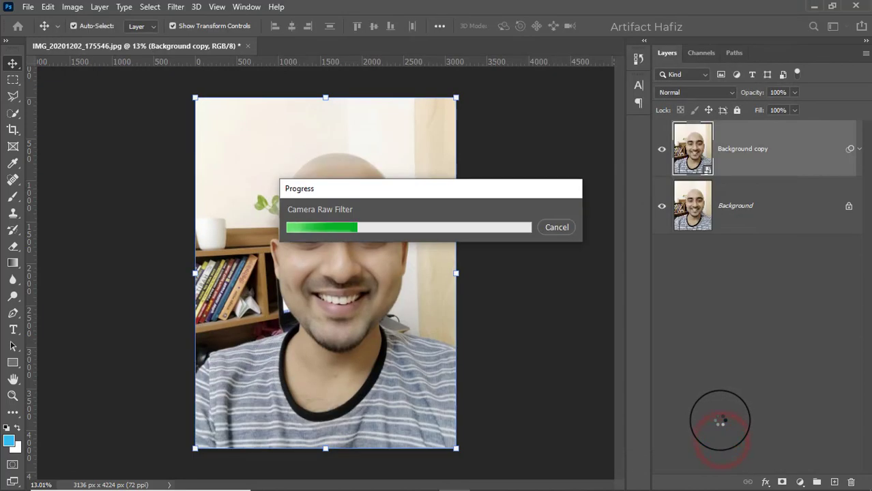
Stamp all visible layers into a new top layer and roughly select the man on it with a 400 px Quick Selection brush.
{"action": "left_click", "coordinate": [763, 148]}
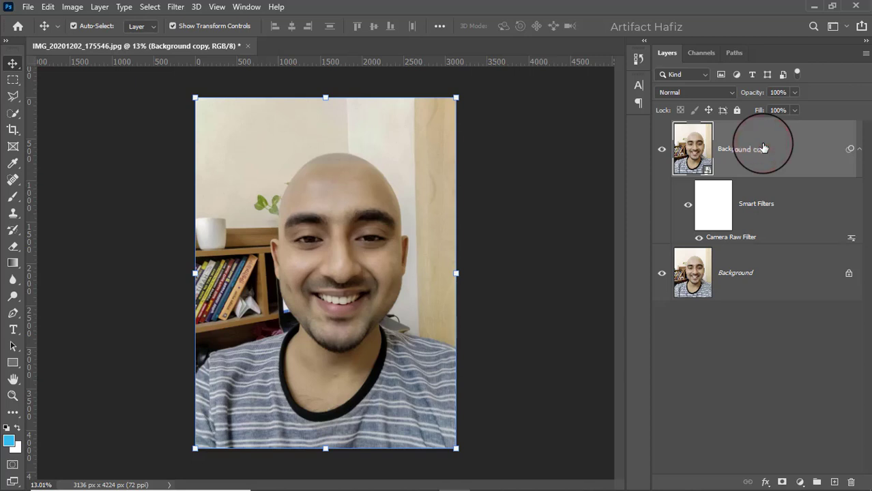
{"action": "key", "text": "ctrl+alt+shift+e"}
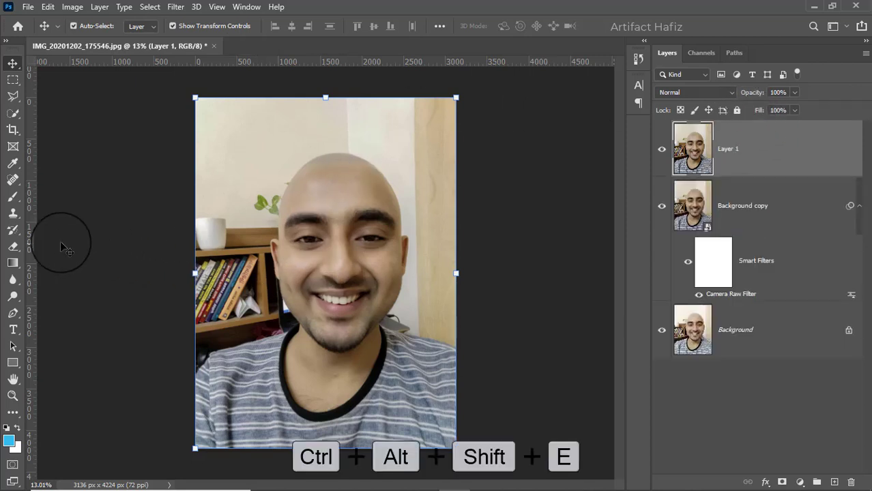
{"action": "left_click", "coordinate": [13, 113]}
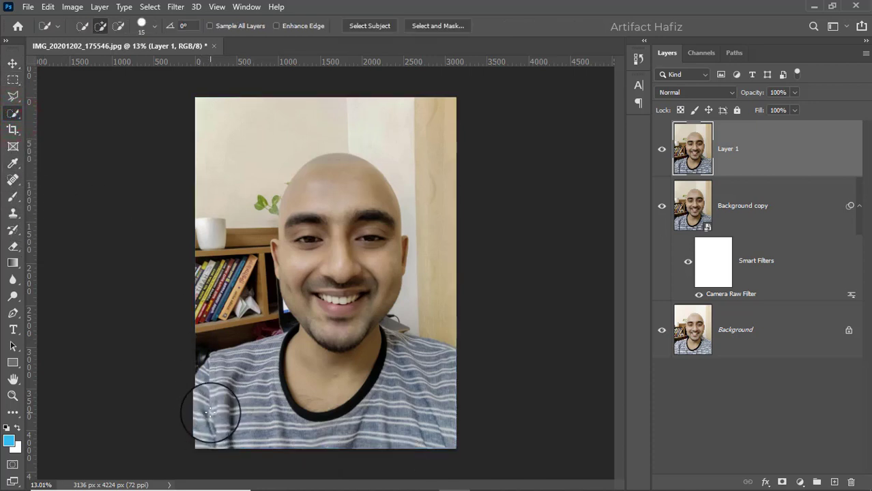
{"action": "key", "text": "bracketright"}
{"action": "key", "text": "bracketright"}
{"action": "mouse_move", "coordinate": [214, 410]}
{"action": "left_mouse_down"}
{"action": "mouse_move", "coordinate": [303, 353]}
{"action": "mouse_move", "coordinate": [318, 313]}
{"action": "mouse_move", "coordinate": [310, 212]}
{"action": "mouse_move", "coordinate": [340, 199]}
{"action": "left_mouse_up"}
{"action": "mouse_move", "coordinate": [375, 345]}
{"action": "left_mouse_down"}
{"action": "mouse_move", "coordinate": [439, 377]}
{"action": "mouse_move", "coordinate": [448, 396]}
{"action": "mouse_move", "coordinate": [429, 434]}
{"action": "mouse_move", "coordinate": [210, 424]}
{"action": "left_mouse_up"}
Subtract the stray wall and plant area beside the man's head from the selection.
{"action": "scroll", "coordinate": [395, 325], "scroll_direction": "up", "scroll_amount": 2}
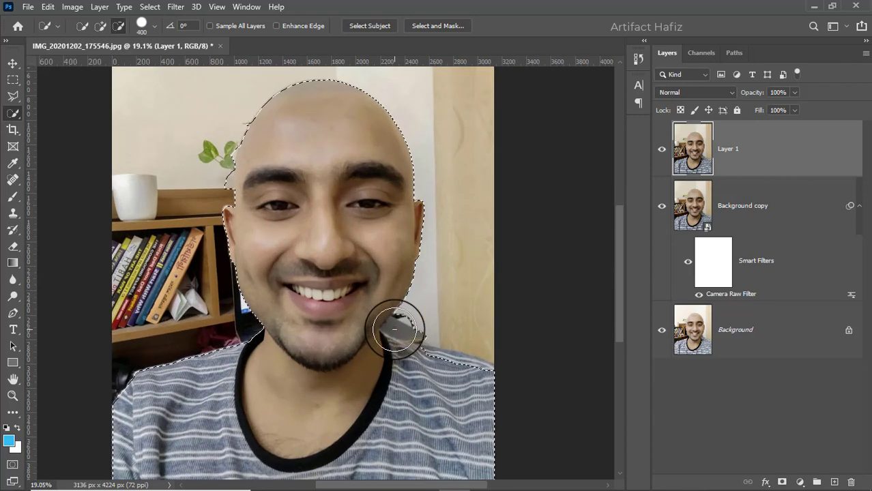
{"action": "scroll", "coordinate": [220, 136], "scroll_direction": "up", "scroll_amount": 2}
{"action": "left_click", "coordinate": [196, 161]}
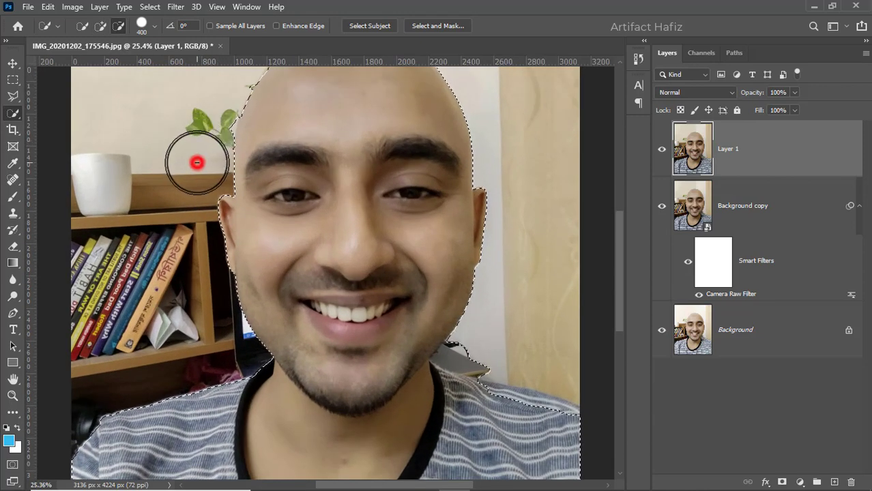
{"action": "left_click", "coordinate": [203, 119]}
{"action": "scroll", "coordinate": [205, 122], "scroll_direction": "up", "scroll_amount": 2}
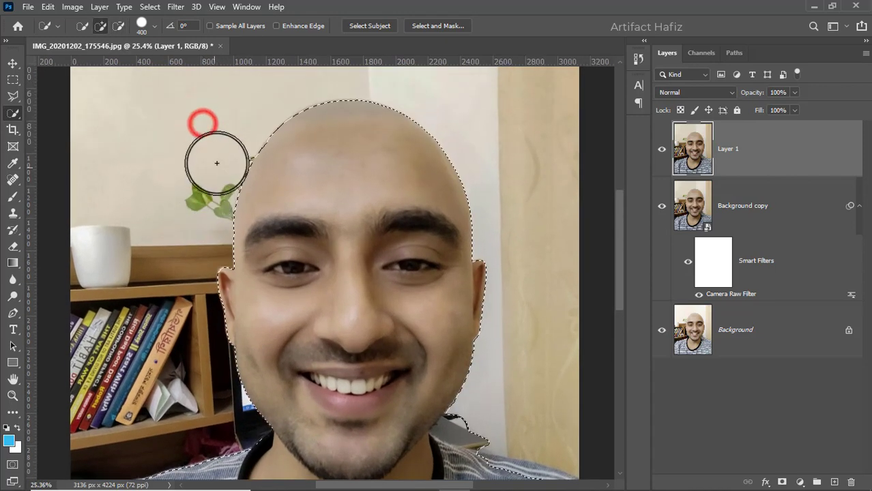
{"action": "left_click", "coordinate": [224, 144], "text": "alt"}
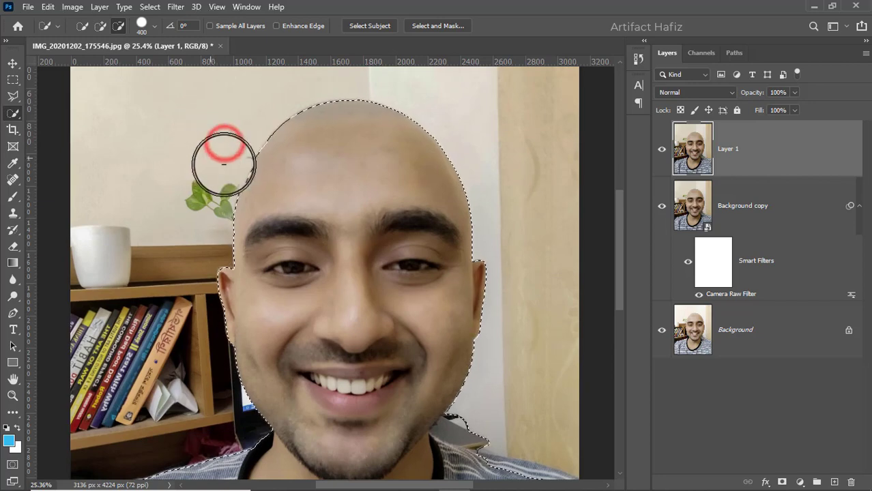
Subtract the laptop and cable area beside the neck using a 100 px brush for detail, and add the adjacent shoulder edge to the selection.
{"action": "left_click_drag", "start_coordinate": [518, 370], "coordinate": [461, 271]}
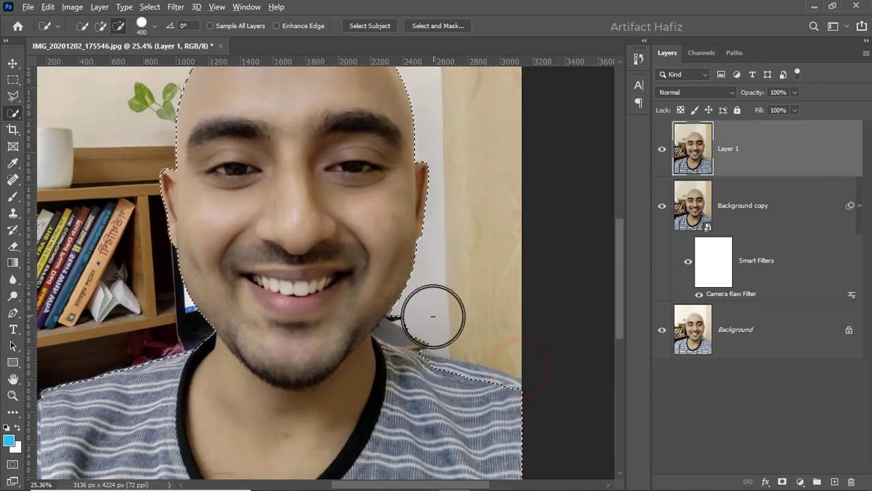
{"action": "left_click", "coordinate": [432, 315], "text": "alt"}
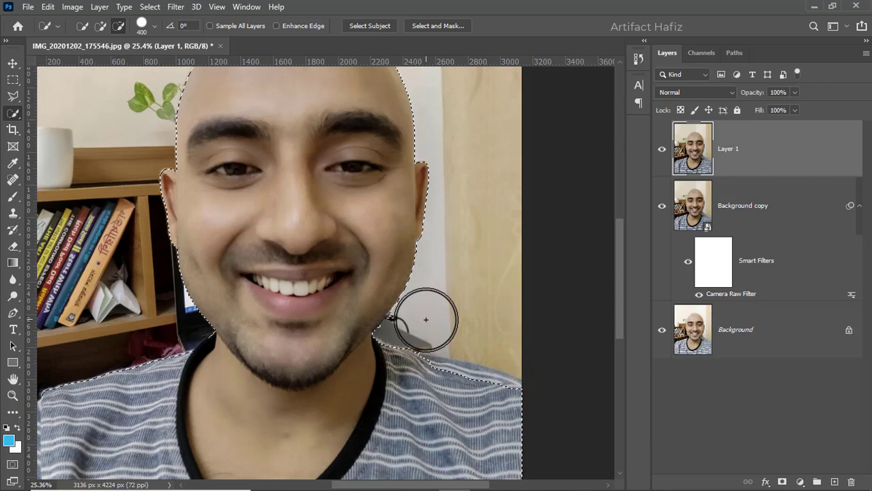
{"action": "key", "text": "bracketleft"}
{"action": "key", "text": "bracketleft"}
{"action": "key", "text": "bracketleft"}
{"action": "key", "text": "bracketleft"}
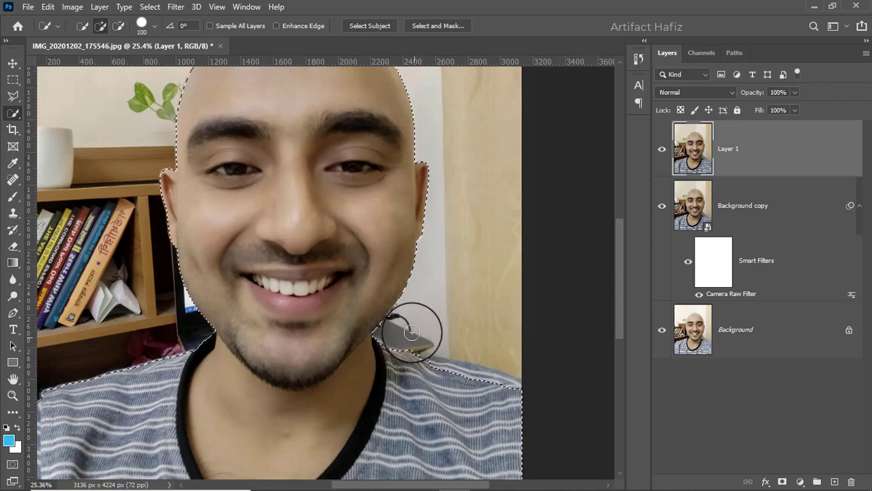
{"action": "left_click", "coordinate": [397, 321], "text": "alt"}
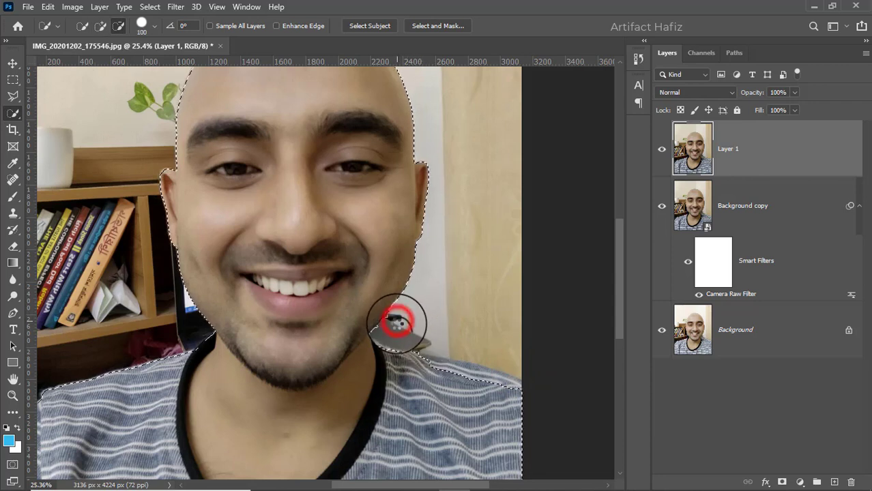
{"action": "left_click", "coordinate": [394, 320], "text": "alt"}
{"action": "left_click_drag", "start_coordinate": [447, 339], "coordinate": [403, 263]}
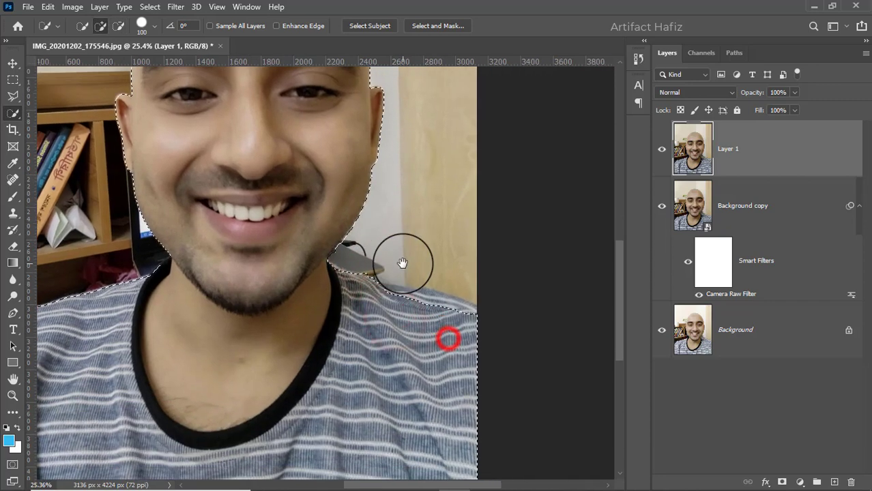
{"action": "left_click_drag", "start_coordinate": [384, 292], "coordinate": [466, 314]}
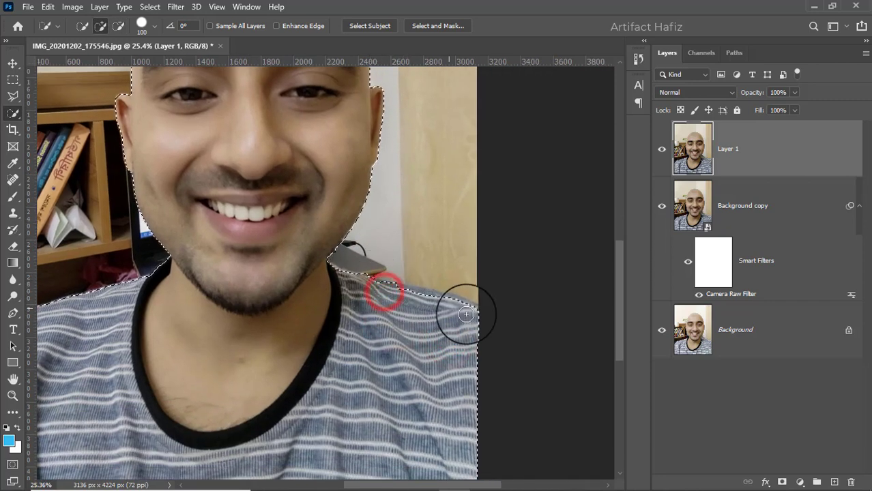
Refine the selection edges around the head and shoulder in Select and Mask with a 200 px Refine Edge brush, and accept the result.
{"action": "left_click", "coordinate": [447, 26]}
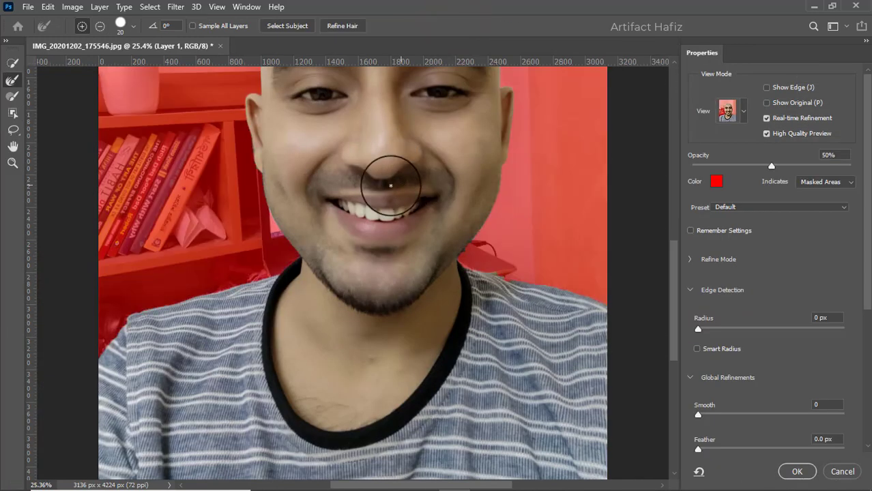
{"action": "left_click_drag", "start_coordinate": [369, 166], "coordinate": [397, 383]}
{"action": "scroll", "coordinate": [359, 267], "scroll_direction": "down", "scroll_amount": 8}
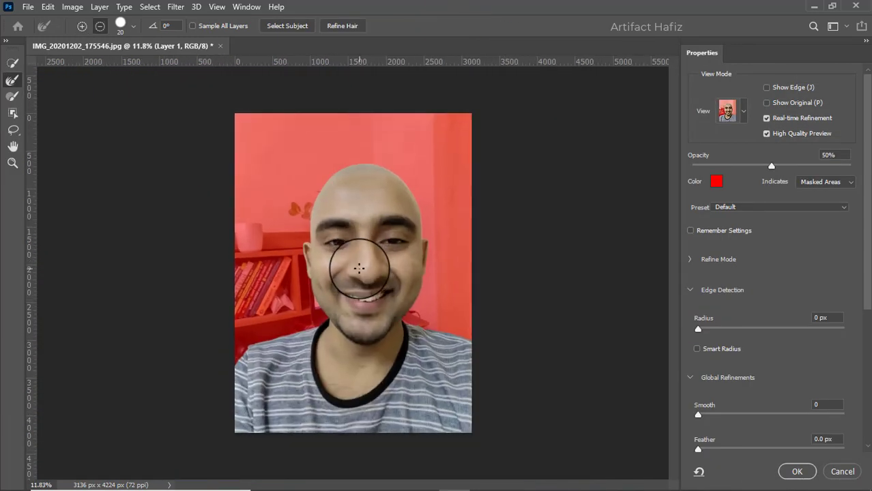
{"action": "scroll", "coordinate": [359, 268], "scroll_direction": "up", "scroll_amount": 1}
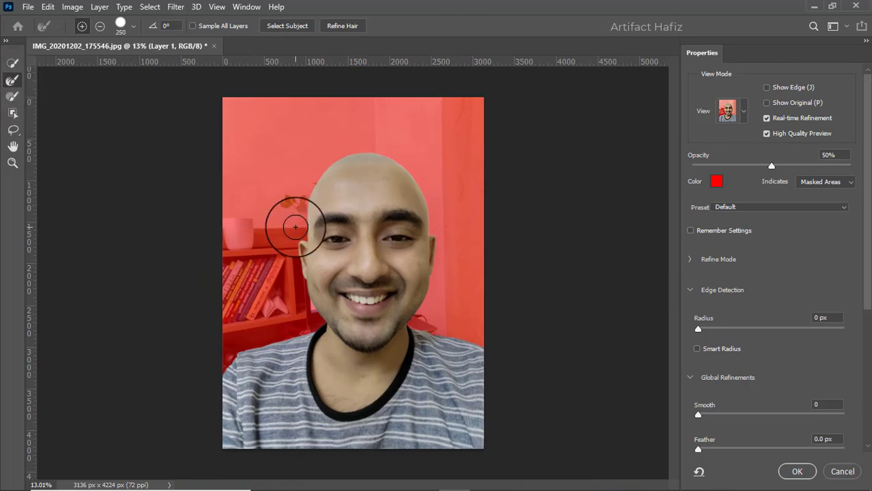
{"action": "left_click", "coordinate": [12, 81]}
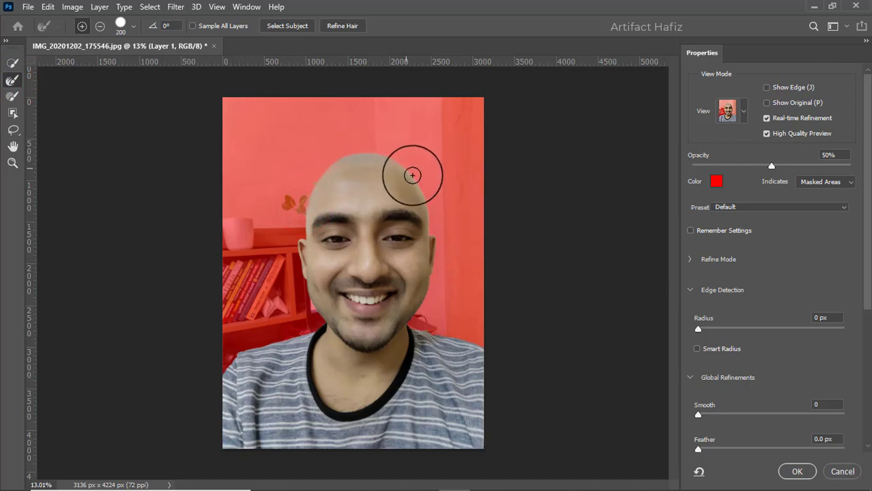
{"action": "left_click", "coordinate": [300, 204]}
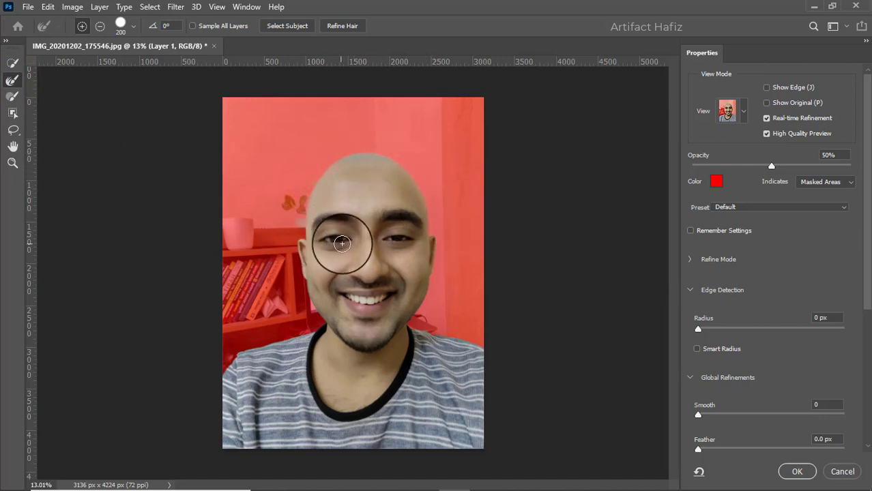
{"action": "left_click", "coordinate": [430, 328]}
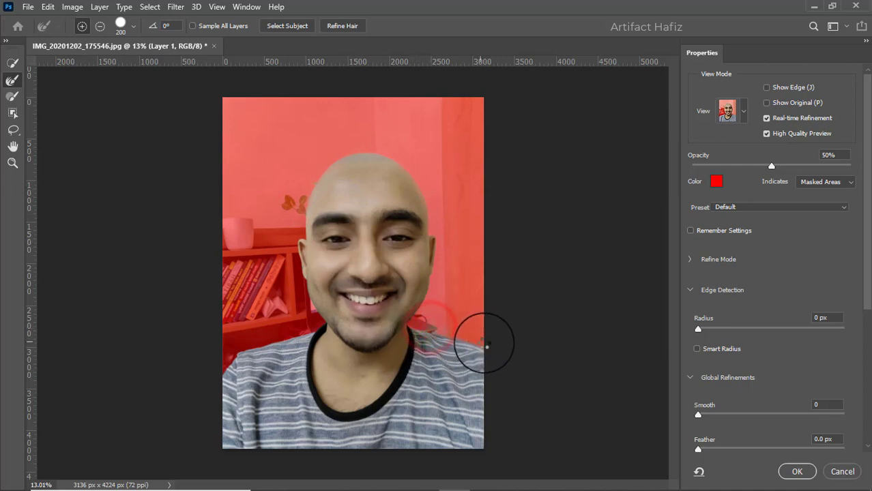
{"action": "left_click", "coordinate": [796, 472]}
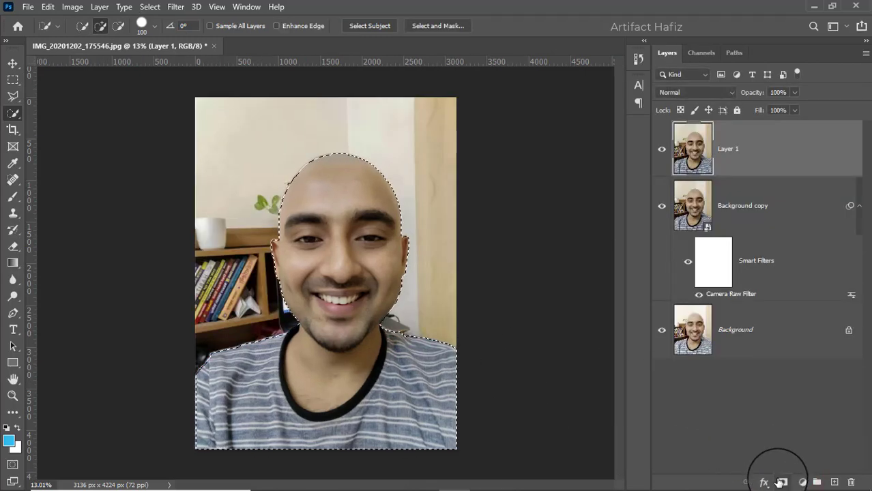
Turn the selection into a layer mask on Layer 1 and make the layer's image active.
{"action": "left_click", "coordinate": [782, 481]}
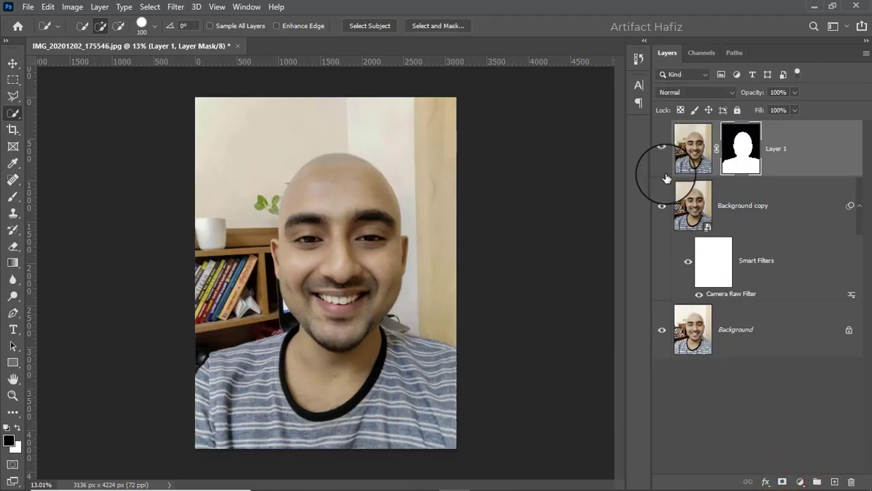
{"action": "left_click", "coordinate": [811, 140]}
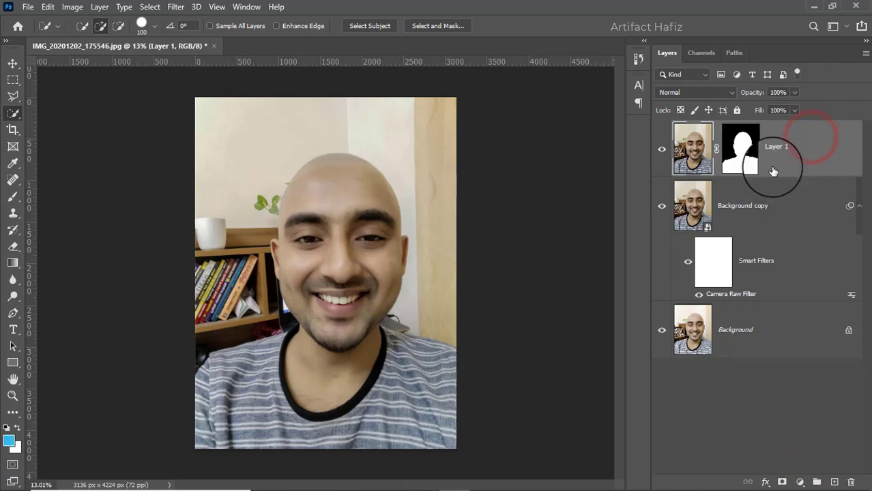
Bring the Broken-Pot-1j3m61g image from the 1047 folder in File Explorer into Photoshop as a separate document.
{"action": "left_click", "coordinate": [326, 475]}
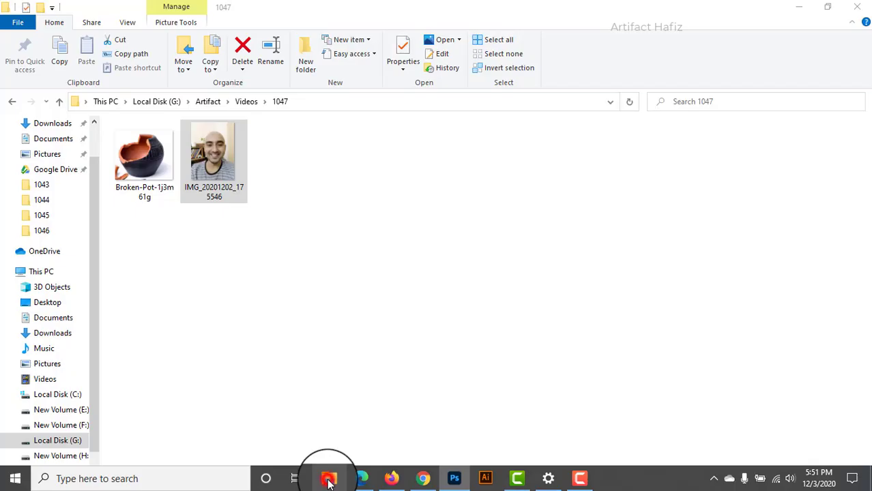
{"action": "left_click", "coordinate": [136, 154]}
{"action": "left_click_drag", "start_coordinate": [135, 150], "coordinate": [358, 10]}
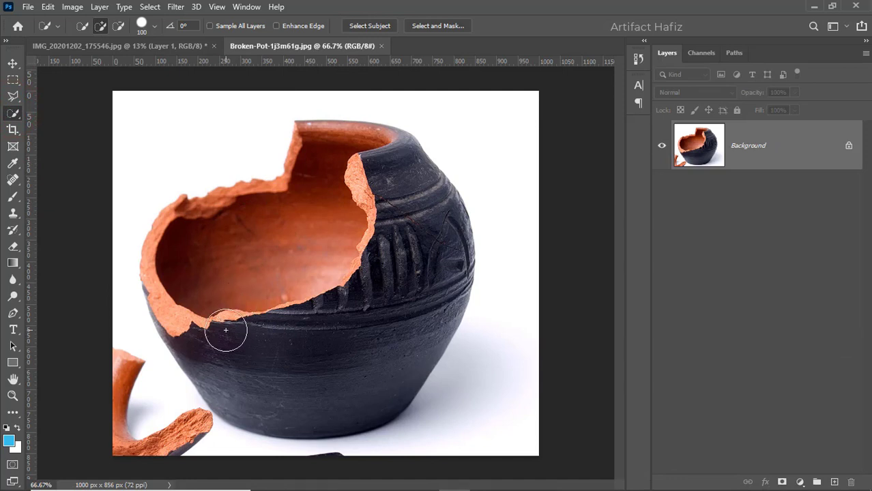
Select the whole broken pot, including its terracotta interior, with the Quick Selection tool.
{"action": "mouse_move", "coordinate": [225, 330]}
{"action": "left_mouse_down"}
{"action": "mouse_move", "coordinate": [188, 260]}
{"action": "mouse_move", "coordinate": [170, 278]}
{"action": "left_mouse_up"}
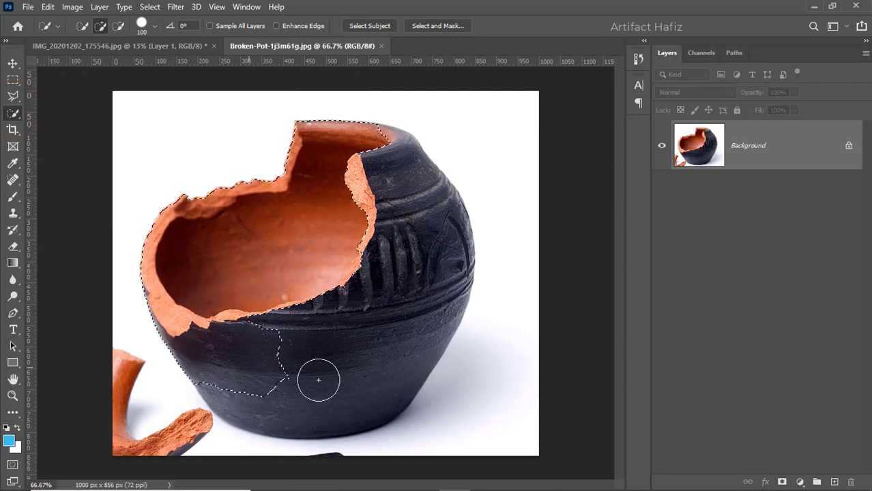
{"action": "mouse_move", "coordinate": [318, 380]}
{"action": "left_mouse_down"}
{"action": "mouse_move", "coordinate": [383, 303]}
{"action": "mouse_move", "coordinate": [399, 179]}
{"action": "mouse_move", "coordinate": [353, 226]}
{"action": "left_mouse_up"}
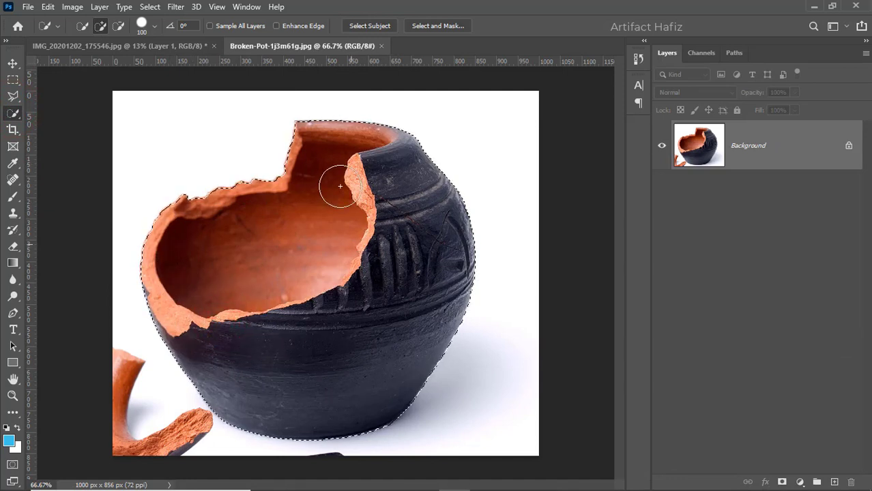
Refine the pot selection along its broken terracotta rim in Select and Mask with the Refine Edge brush, and accept the result.
{"action": "left_click", "coordinate": [302, 195]}
{"action": "left_click", "coordinate": [430, 25]}
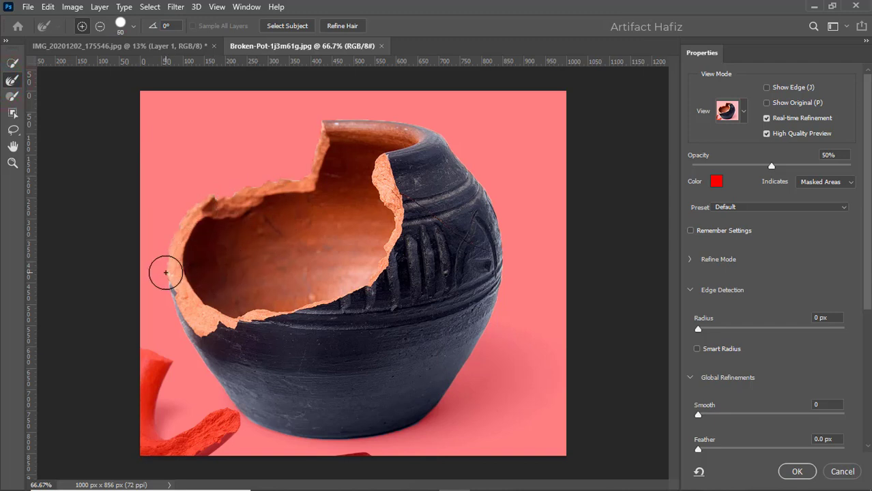
{"action": "left_click_drag", "start_coordinate": [168, 230], "coordinate": [191, 202]}
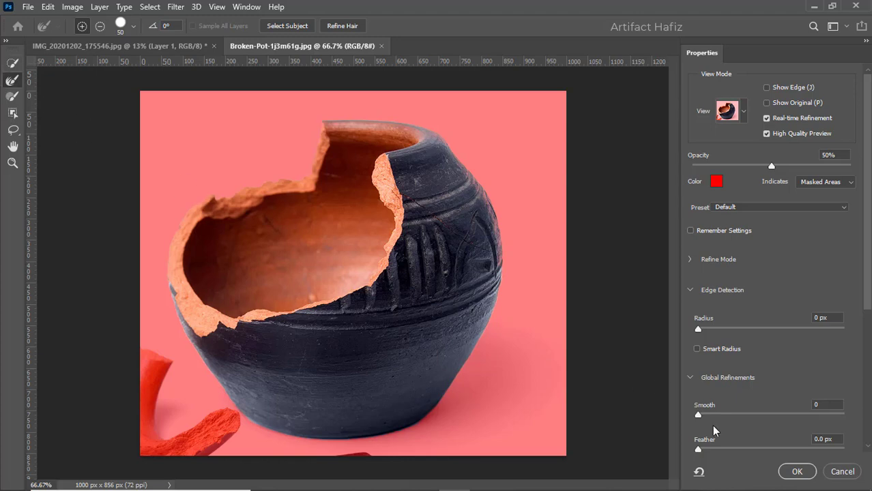
{"action": "left_click", "coordinate": [796, 472]}
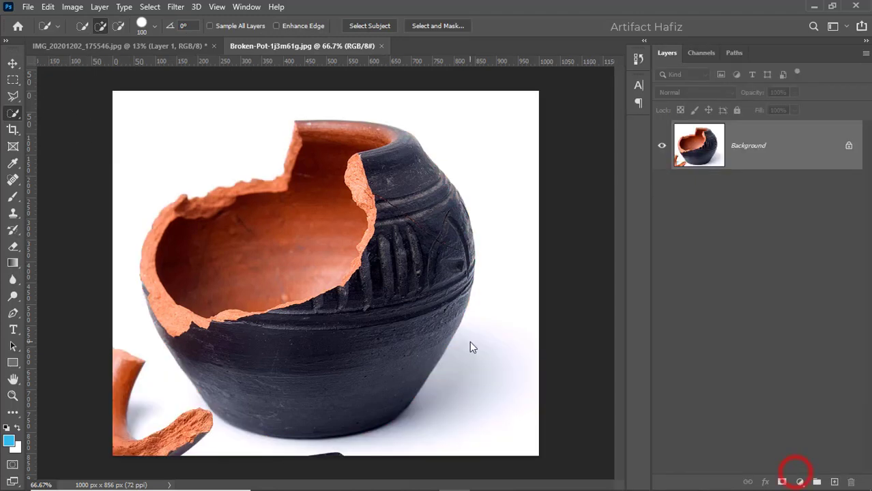
Turn the pot selection into a layer mask and move the masked pot onto the man's forehead in the IMG_20201202_175546 document.
{"action": "left_click", "coordinate": [782, 482]}
{"action": "left_click", "coordinate": [12, 63]}
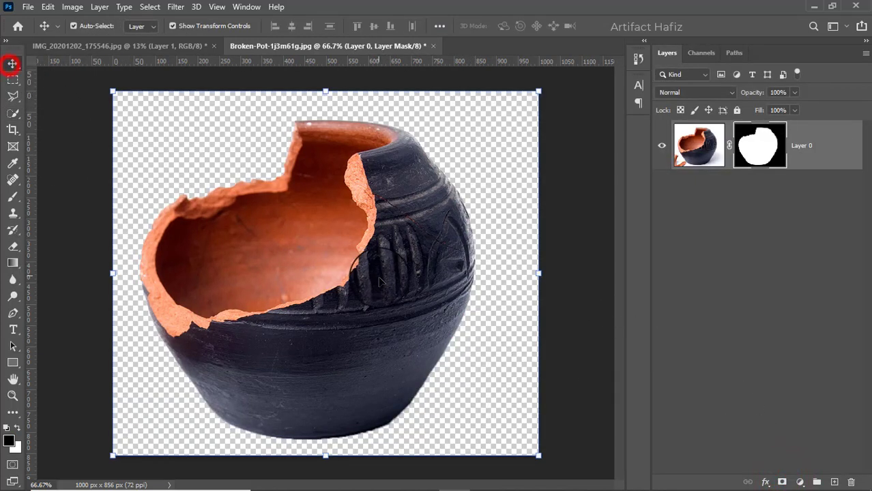
{"action": "left_click_drag", "start_coordinate": [386, 289], "coordinate": [331, 193]}
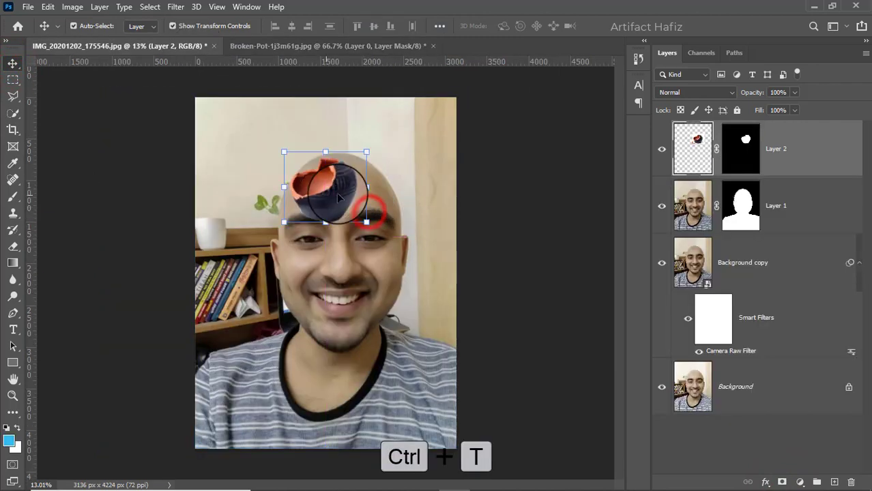
Enlarge the pot over the forehead to about 168% with Free Transform and flip it horizontally.
{"action": "left_click_drag", "start_coordinate": [366, 151], "coordinate": [423, 103]}
{"action": "left_click_drag", "start_coordinate": [379, 189], "coordinate": [365, 219]}
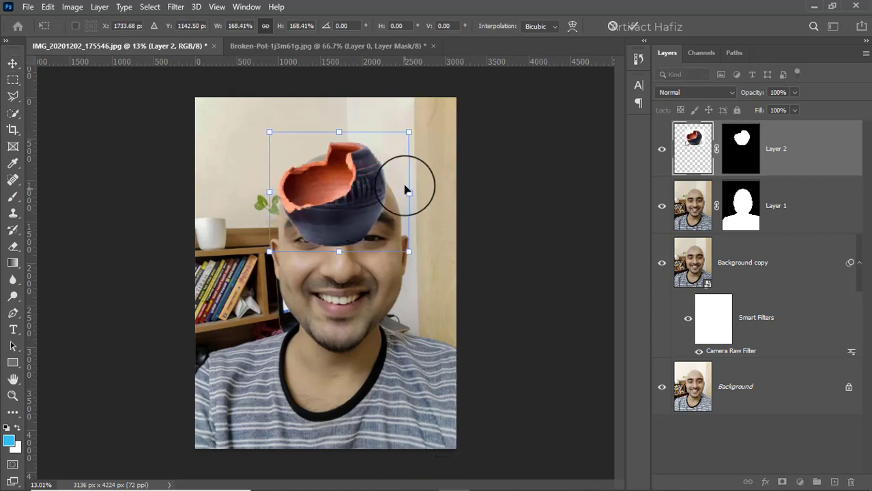
{"action": "left_click", "coordinate": [409, 131]}
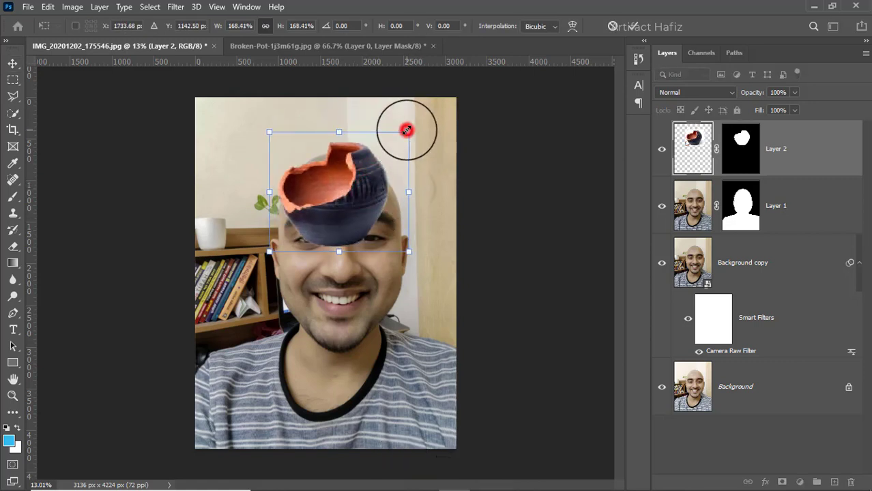
{"action": "right_click", "coordinate": [361, 176]}
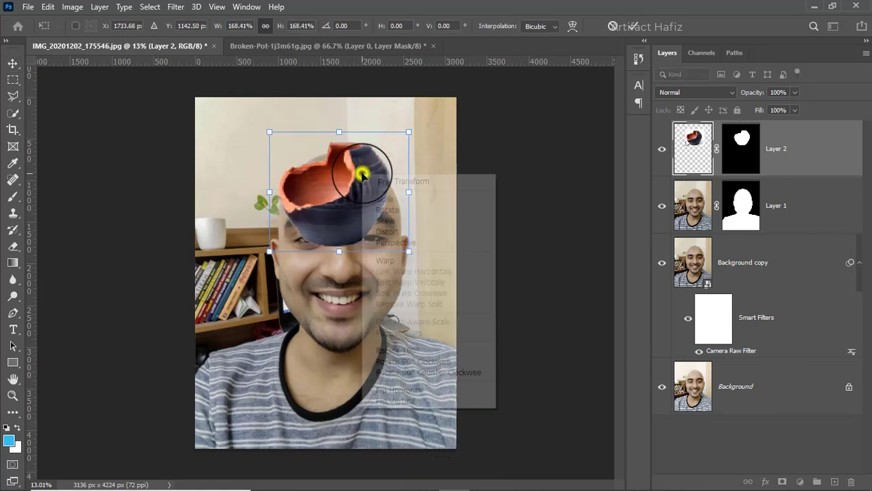
{"action": "left_click", "coordinate": [401, 390]}
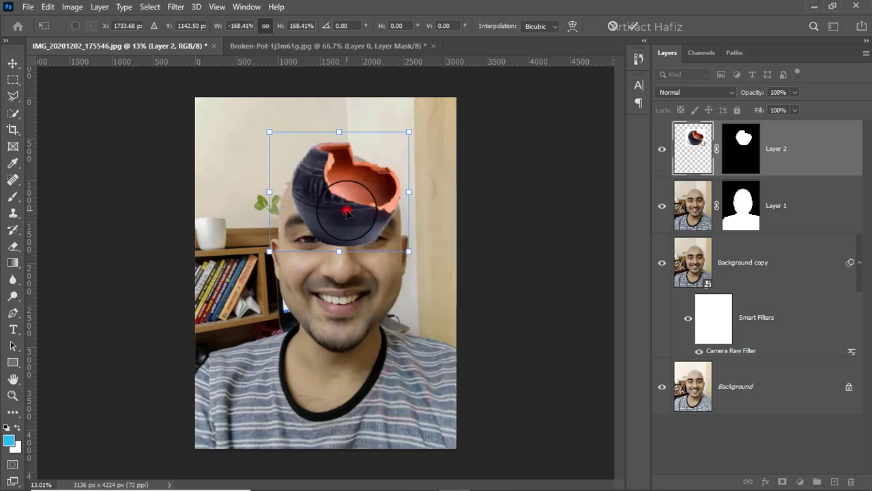
Scale the flipped pot down to about 142% and position it over the forehead and crown.
{"action": "left_click_drag", "start_coordinate": [347, 213], "coordinate": [362, 228]}
{"action": "scroll", "coordinate": [361, 227], "scroll_direction": "up", "scroll_amount": 2}
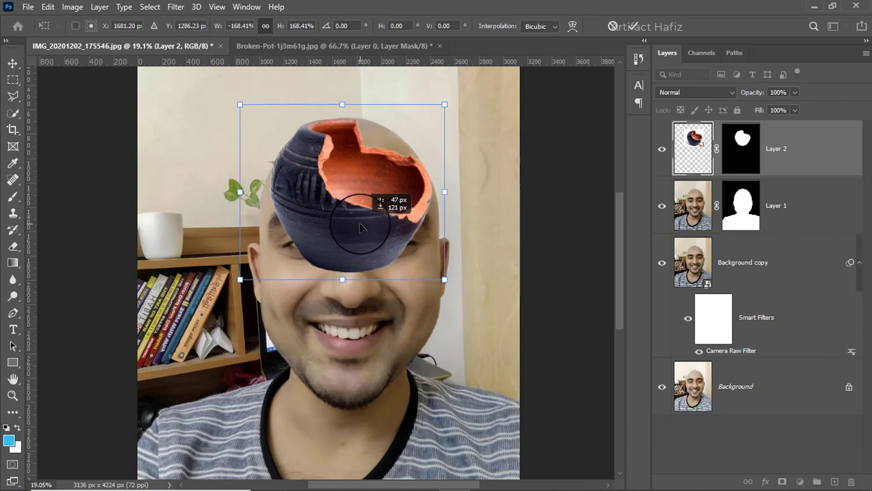
{"action": "left_click", "coordinate": [341, 281]}
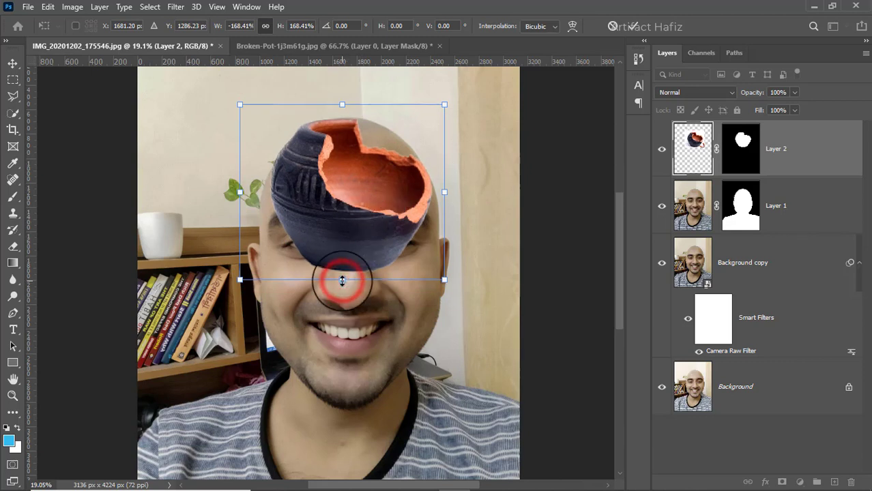
{"action": "left_click_drag", "start_coordinate": [341, 280], "coordinate": [354, 229]}
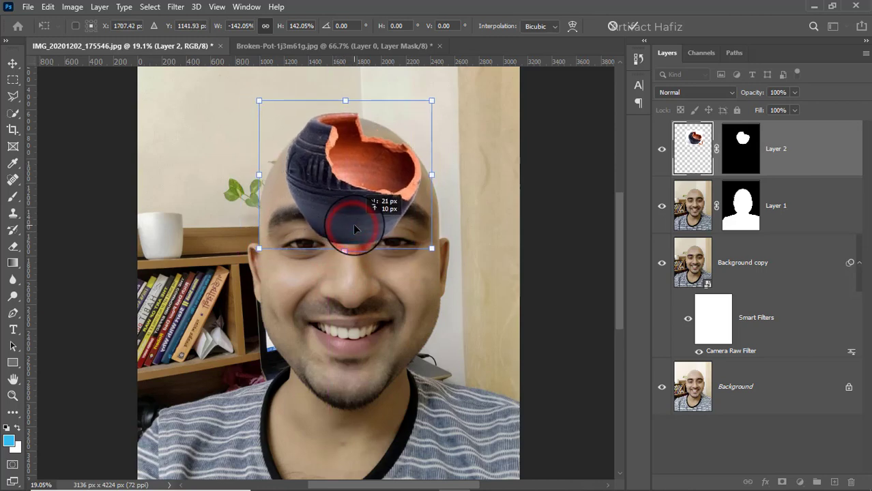
{"action": "scroll", "coordinate": [354, 227], "scroll_direction": "up", "scroll_amount": 3}
{"action": "left_click", "coordinate": [360, 224]}
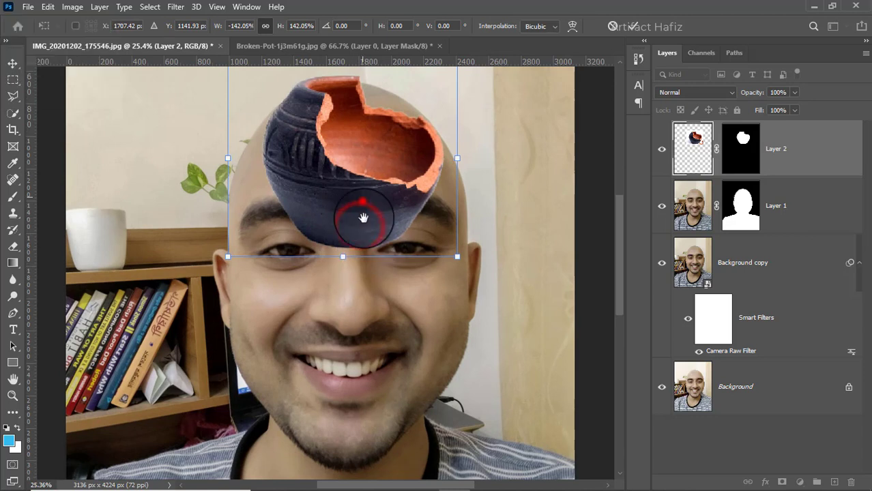
{"action": "left_click_drag", "start_coordinate": [363, 217], "coordinate": [365, 268]}
Fine-tune the pot's scale to about 142.5% and nudge it so its opening sits near the top of the head.
{"action": "left_click_drag", "start_coordinate": [344, 108], "coordinate": [346, 117]}
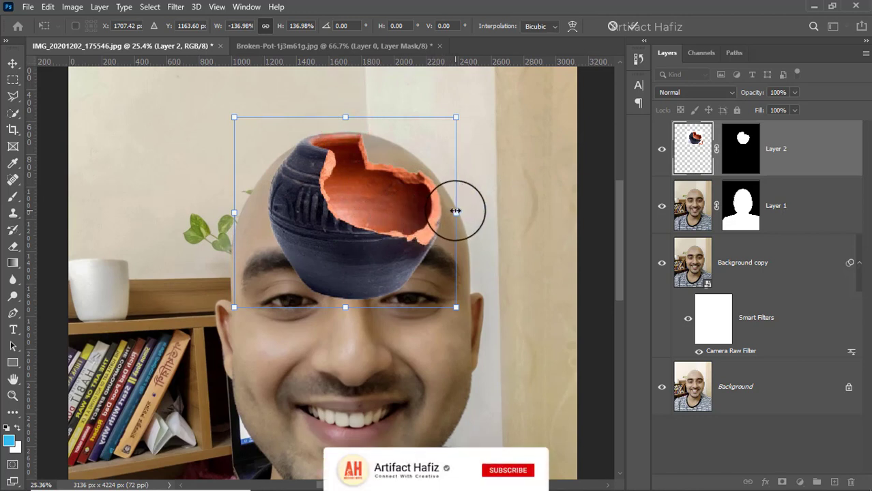
{"action": "mouse_move", "coordinate": [455, 211]}
{"action": "left_mouse_down"}
{"action": "mouse_move", "coordinate": [464, 202]}
{"action": "mouse_move", "coordinate": [465, 212]}
{"action": "left_mouse_up"}
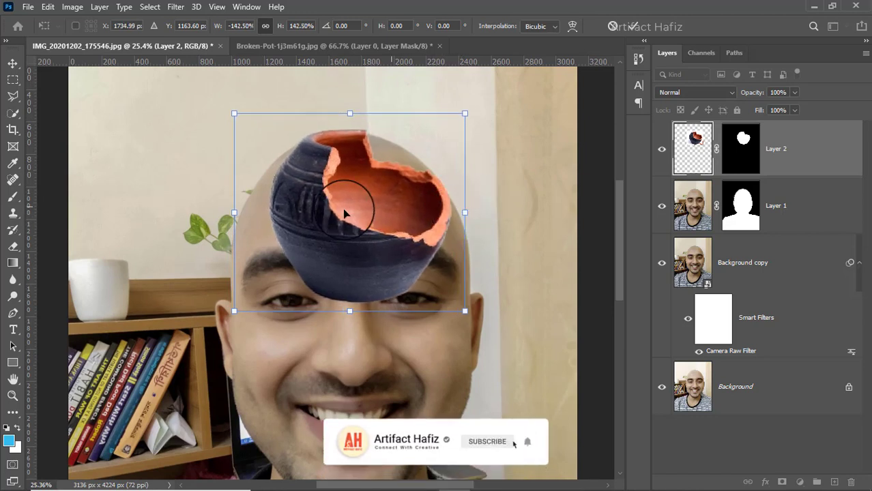
{"action": "left_click_drag", "start_coordinate": [343, 209], "coordinate": [339, 214]}
{"action": "left_click_drag", "start_coordinate": [352, 229], "coordinate": [354, 225]}
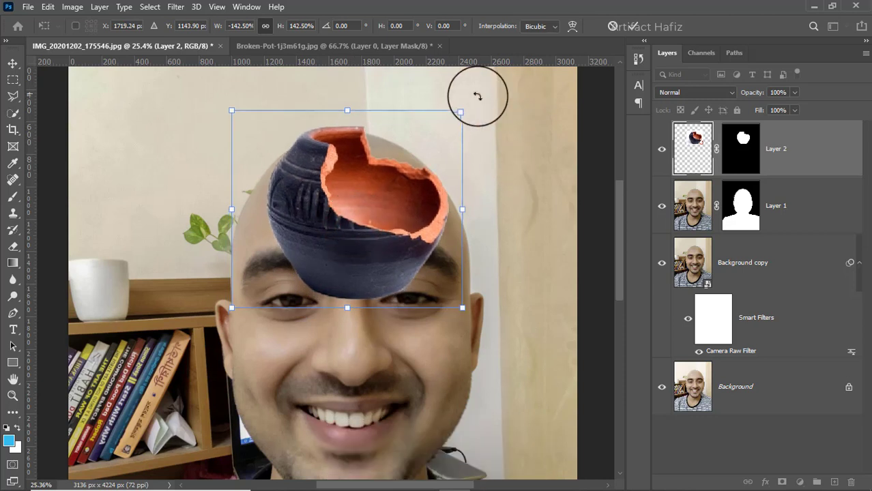
Rotate the pot about 11° counter-clockwise to follow the head's curve, adjust its position and commit the transform.
{"action": "left_click_drag", "start_coordinate": [477, 96], "coordinate": [457, 68]}
{"action": "mouse_move", "coordinate": [433, 193]}
{"action": "left_mouse_down"}
{"action": "mouse_move", "coordinate": [432, 186]}
{"action": "mouse_move", "coordinate": [432, 199]}
{"action": "left_mouse_up"}
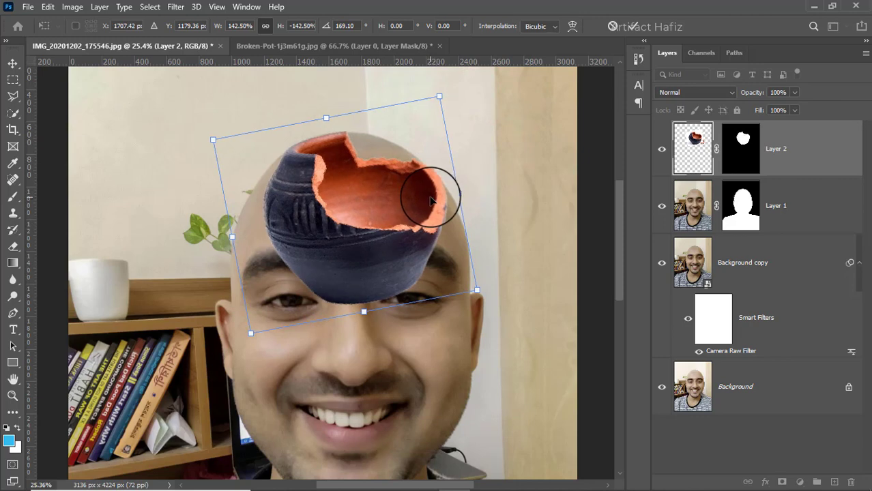
{"action": "scroll", "coordinate": [275, 193], "scroll_direction": "down", "scroll_amount": 2}
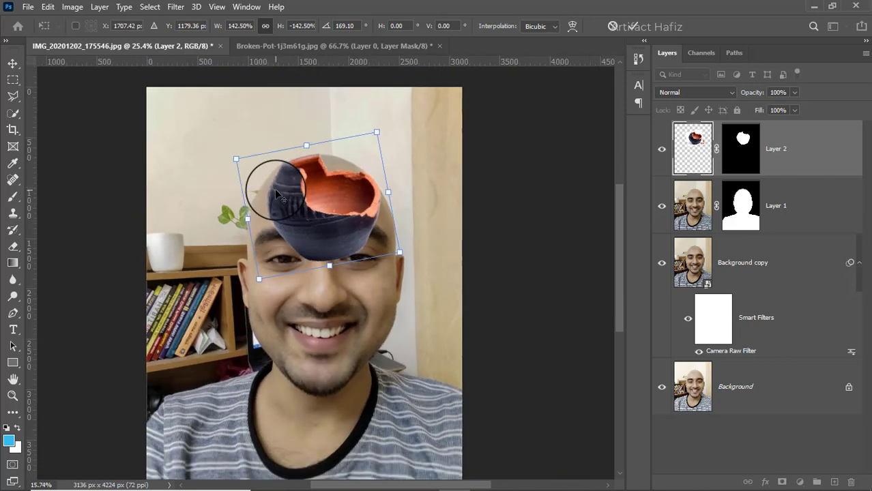
{"action": "scroll", "coordinate": [317, 234], "scroll_direction": "down", "scroll_amount": 2}
{"action": "scroll", "coordinate": [321, 272], "scroll_direction": "up", "scroll_amount": 4}
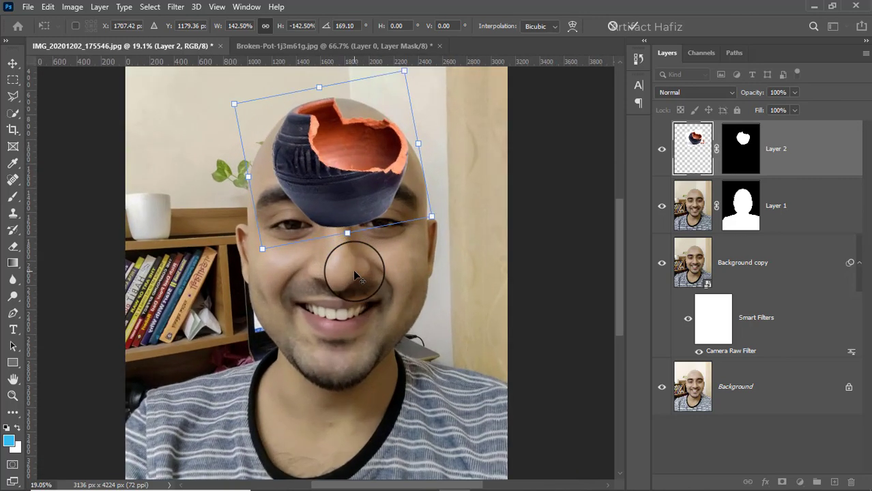
{"action": "scroll", "coordinate": [354, 276], "scroll_direction": "up", "scroll_amount": 1}
{"action": "left_click", "coordinate": [632, 25]}
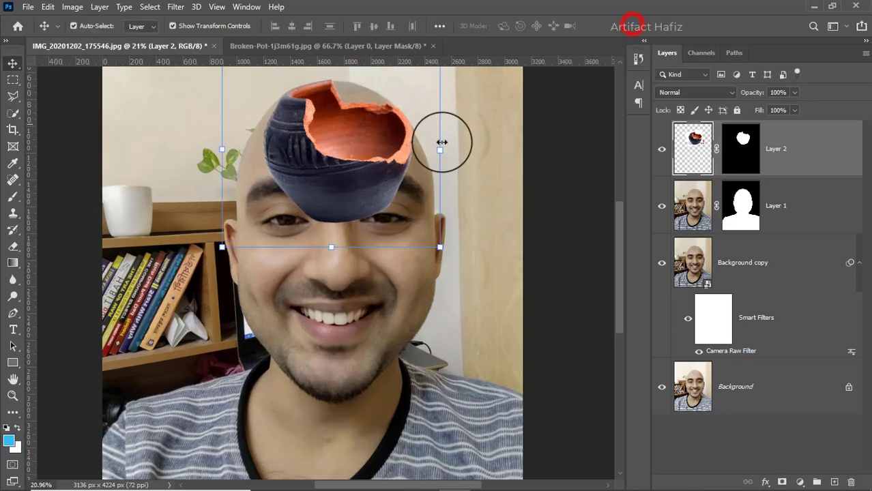
Start hiding the pot's dark outer wall on the Layer 2 mask with a 300 px soft black brush.
{"action": "scroll", "coordinate": [362, 153], "scroll_direction": "up", "scroll_amount": 3}
{"action": "left_click_drag", "start_coordinate": [333, 136], "coordinate": [359, 206]}
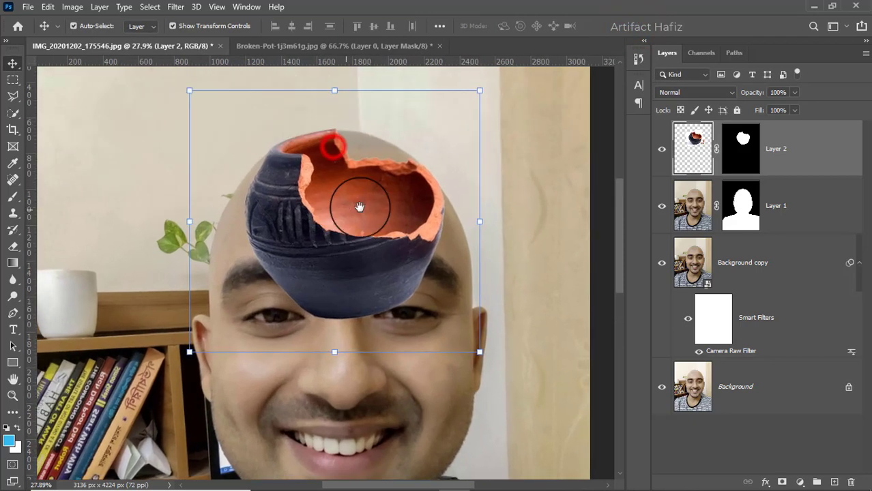
{"action": "left_click", "coordinate": [740, 148]}
{"action": "key", "text": "d"}
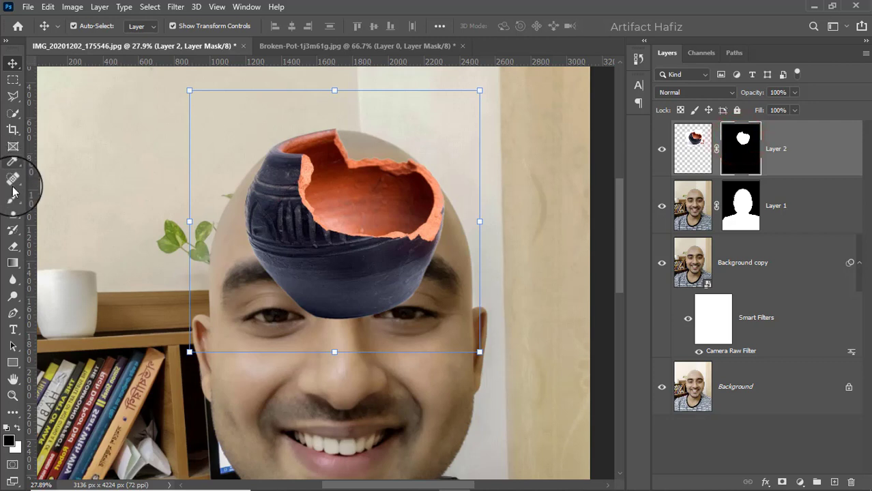
{"action": "left_click", "coordinate": [12, 196]}
{"action": "mouse_move", "coordinate": [238, 198]}
{"action": "left_mouse_down"}
{"action": "mouse_move", "coordinate": [272, 178]}
{"action": "mouse_move", "coordinate": [256, 233]}
{"action": "left_mouse_up"}
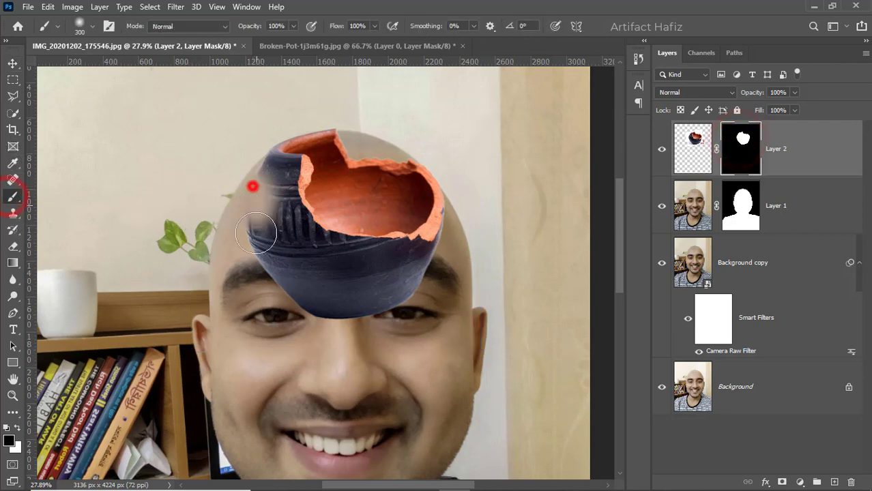
Switch to a 200 px hard brush and mask out most of the pot's dark body over the forehead and eyebrows.
{"action": "left_click", "coordinate": [80, 28]}
{"action": "left_click", "coordinate": [72, 228]}
{"action": "left_click", "coordinate": [319, 4]}
{"action": "mouse_move", "coordinate": [258, 175]}
{"action": "left_mouse_down"}
{"action": "mouse_move", "coordinate": [284, 260]}
{"action": "mouse_move", "coordinate": [415, 296]}
{"action": "left_mouse_up"}
{"action": "mouse_move", "coordinate": [443, 261]}
{"action": "left_mouse_down"}
{"action": "mouse_move", "coordinate": [366, 271]}
{"action": "mouse_move", "coordinate": [311, 256]}
{"action": "left_mouse_up"}
{"action": "left_click_drag", "start_coordinate": [305, 256], "coordinate": [315, 255]}
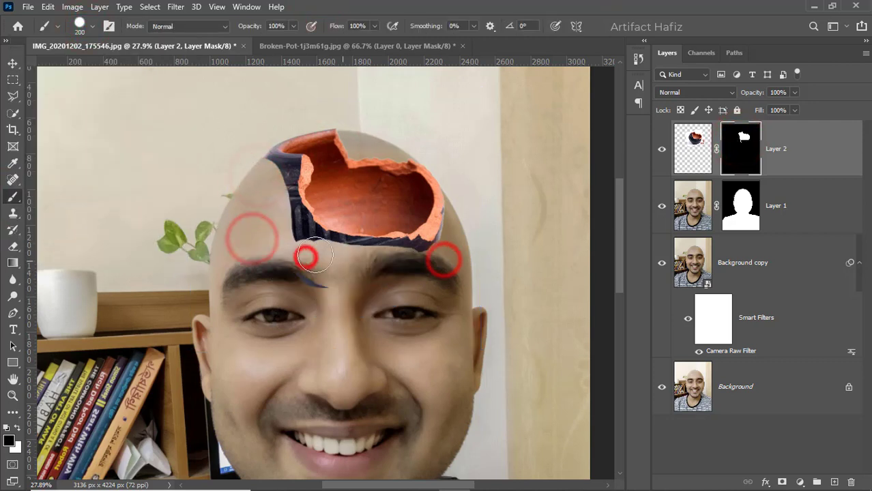
Mask the remaining dark wall closer to the broken rim, reducing the hard brush from 175 px to 80 px.
{"action": "key", "text": "bracketleft"}
{"action": "left_click", "coordinate": [278, 203]}
{"action": "left_click", "coordinate": [454, 239]}
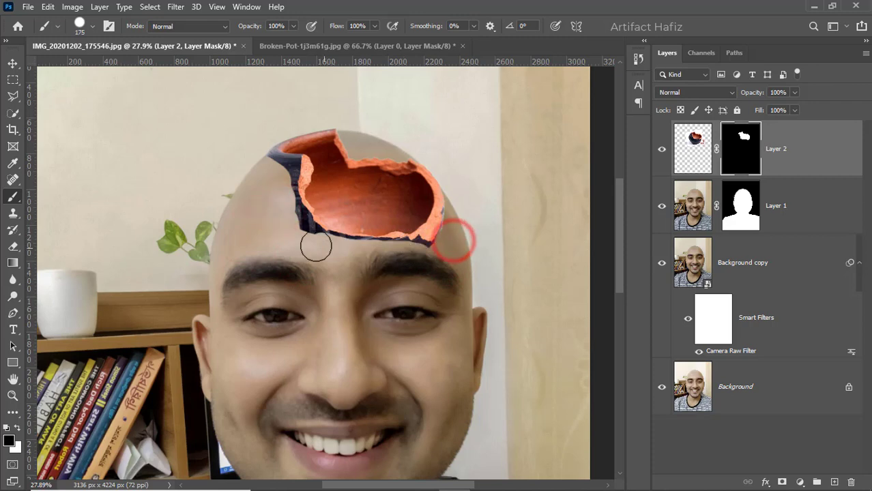
{"action": "scroll", "coordinate": [272, 159], "scroll_direction": "up", "scroll_amount": 10}
{"action": "left_click_drag", "start_coordinate": [286, 167], "coordinate": [261, 232]}
{"action": "key", "text": "bracketleft"}
{"action": "mouse_move", "coordinate": [246, 238]}
{"action": "left_mouse_down"}
{"action": "mouse_move", "coordinate": [301, 239]}
{"action": "mouse_move", "coordinate": [272, 227]}
{"action": "mouse_move", "coordinate": [306, 235]}
{"action": "left_mouse_up"}
{"action": "scroll", "coordinate": [298, 226], "scroll_direction": "down", "scroll_amount": 5}
{"action": "scroll", "coordinate": [298, 228], "scroll_direction": "up", "scroll_amount": 8}
{"action": "left_click", "coordinate": [261, 214]}
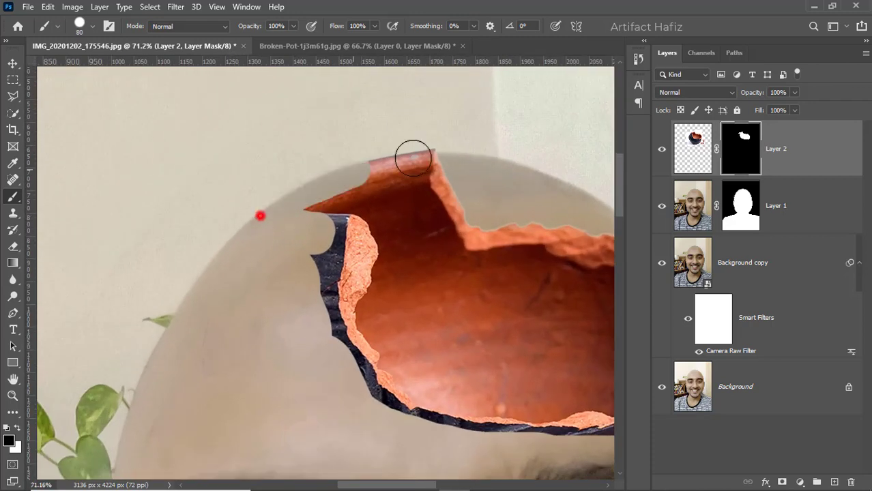
Mask the outer edge of the pot's upper lip with the 80 px brush so it follows the head's outline.
{"action": "scroll", "coordinate": [382, 171], "scroll_direction": "down", "scroll_amount": 12}
{"action": "scroll", "coordinate": [354, 182], "scroll_direction": "up", "scroll_amount": 12}
{"action": "left_click", "coordinate": [315, 218]}
{"action": "left_click", "coordinate": [320, 192]}
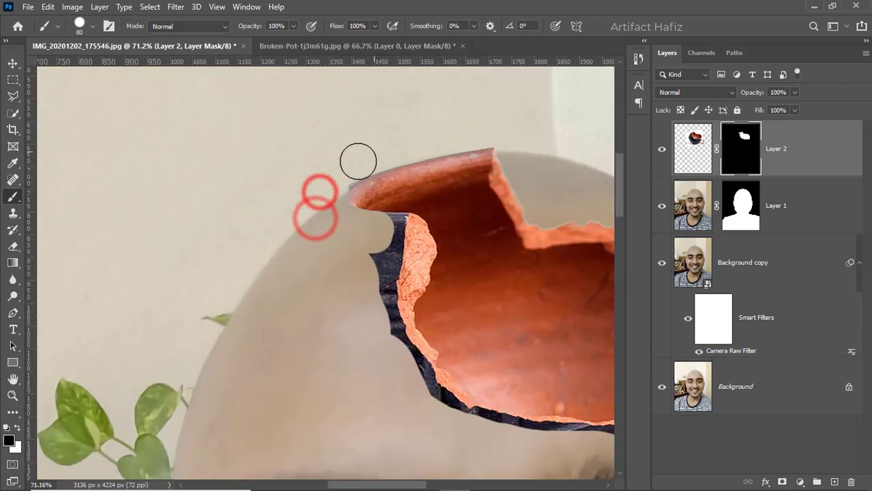
{"action": "left_click", "coordinate": [336, 178]}
{"action": "left_click", "coordinate": [365, 157]}
Reduce the brush to 25 px and mask the dark strip beneath the pot's upper lip.
{"action": "scroll", "coordinate": [379, 200], "scroll_direction": "up", "scroll_amount": 6}
{"action": "key", "text": "bracketleft"}
{"action": "key", "text": "bracketleft"}
{"action": "key", "text": "bracketleft"}
{"action": "key", "text": "bracketleft"}
{"action": "key", "text": "bracketleft"}
{"action": "key", "text": "bracketleft"}
{"action": "key", "text": "bracketleft"}
{"action": "key", "text": "bracketleft"}
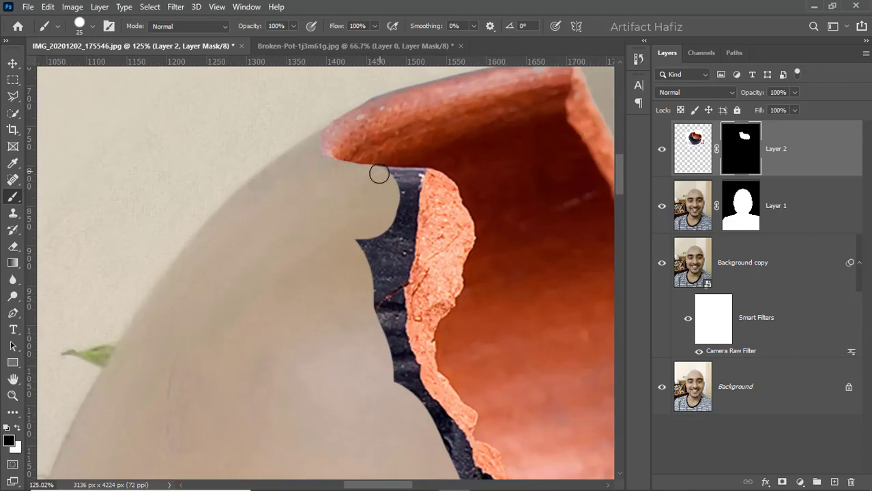
{"action": "left_click_drag", "start_coordinate": [408, 201], "coordinate": [394, 254]}
Switch to a soft round brush and hide the dark wall beside the terracotta edge below the upper lip.
{"action": "left_click", "coordinate": [83, 25]}
{"action": "left_click", "coordinate": [68, 188]}
{"action": "left_click", "coordinate": [514, 4]}
{"action": "key", "text": "bracketright"}
{"action": "key", "text": "bracketright"}
{"action": "key", "text": "bracketright"}
{"action": "key", "text": "bracketright"}
{"action": "mouse_move", "coordinate": [365, 171]}
{"action": "left_mouse_down"}
{"action": "mouse_move", "coordinate": [417, 177]}
{"action": "mouse_move", "coordinate": [401, 276]}
{"action": "left_mouse_up"}
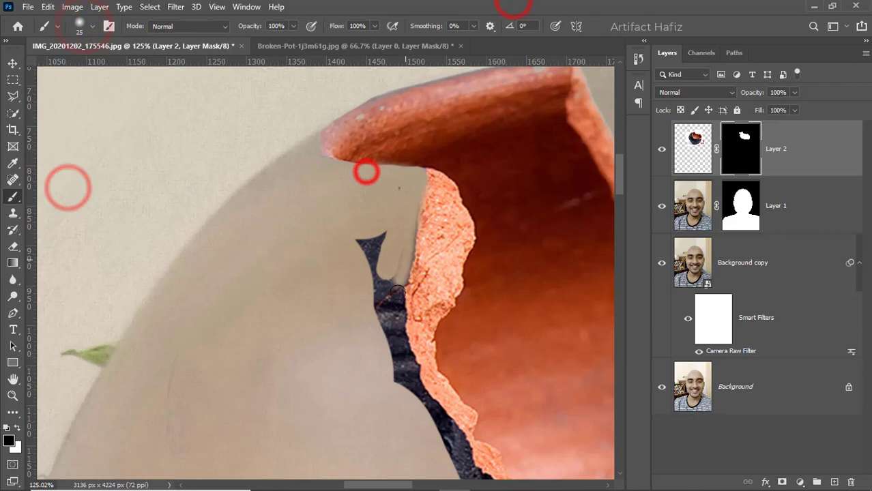
{"action": "left_click_drag", "start_coordinate": [370, 236], "coordinate": [373, 255]}
{"action": "key", "text": "bracketleft"}
{"action": "key", "text": "bracketleft"}
{"action": "key", "text": "bracketleft"}
{"action": "left_click_drag", "start_coordinate": [413, 208], "coordinate": [397, 311]}
{"action": "mouse_move", "coordinate": [410, 251]}
{"action": "left_mouse_down"}
{"action": "mouse_move", "coordinate": [407, 273]}
{"action": "mouse_move", "coordinate": [289, 94]}
{"action": "left_mouse_up"}
Mask the dark strip down the left side of the broken edge with a small soft brush, ending at 10 px.
{"action": "scroll", "coordinate": [402, 298], "scroll_direction": "up", "scroll_amount": 7}
{"action": "key", "text": "bracketleft"}
{"action": "key", "text": "bracketleft"}
{"action": "key", "text": "bracketleft"}
{"action": "left_click", "coordinate": [355, 84]}
{"action": "left_click_drag", "start_coordinate": [355, 84], "coordinate": [399, 257]}
{"action": "left_click", "coordinate": [356, 133]}
{"action": "left_click", "coordinate": [356, 94]}
{"action": "mouse_move", "coordinate": [381, 208]}
{"action": "left_mouse_down"}
{"action": "mouse_move", "coordinate": [352, 142]}
{"action": "mouse_move", "coordinate": [403, 253]}
{"action": "mouse_move", "coordinate": [417, 258]}
{"action": "mouse_move", "coordinate": [468, 333]}
{"action": "left_mouse_up"}
{"action": "left_click", "coordinate": [379, 199]}
{"action": "left_click", "coordinate": [377, 191]}
{"action": "left_click", "coordinate": [417, 257]}
{"action": "left_click", "coordinate": [454, 311]}
{"action": "left_click_drag", "start_coordinate": [445, 292], "coordinate": [459, 321]}
{"action": "left_click_drag", "start_coordinate": [521, 376], "coordinate": [321, 183]}
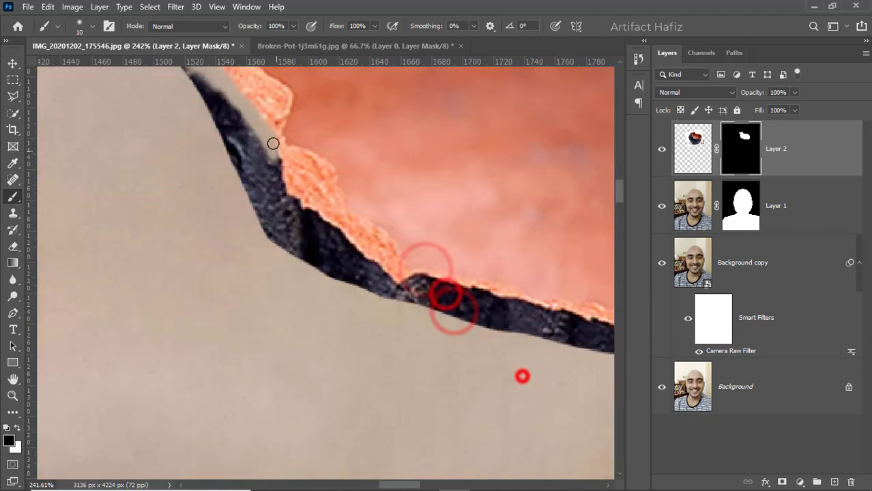
Separate the dark strip from the terracotta along the lower-left curve of the rim with the 10 px soft brush.
{"action": "key", "text": "bracketleft"}
{"action": "mouse_move", "coordinate": [275, 144]}
{"action": "left_mouse_down"}
{"action": "mouse_move", "coordinate": [328, 222]}
{"action": "mouse_move", "coordinate": [379, 267]}
{"action": "left_mouse_up"}
{"action": "left_click_drag", "start_coordinate": [362, 249], "coordinate": [395, 278]}
{"action": "left_click_drag", "start_coordinate": [301, 195], "coordinate": [399, 280]}
{"action": "left_click_drag", "start_coordinate": [404, 283], "coordinate": [421, 277]}
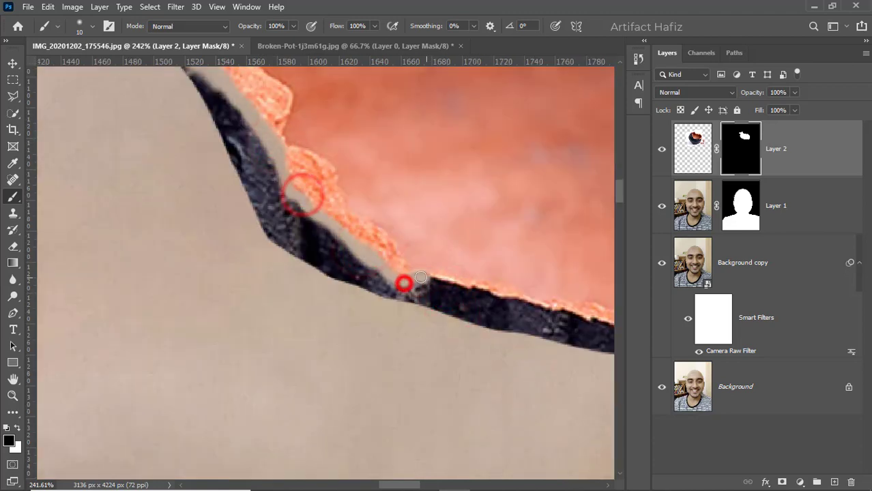
Continue masking the dark edge just beneath the terracotta along the bottom of the broken opening.
{"action": "left_click", "coordinate": [475, 292]}
{"action": "left_click_drag", "start_coordinate": [467, 296], "coordinate": [361, 301]}
{"action": "left_click_drag", "start_coordinate": [321, 280], "coordinate": [426, 310]}
{"action": "left_click_drag", "start_coordinate": [420, 307], "coordinate": [468, 318]}
{"action": "left_click_drag", "start_coordinate": [468, 318], "coordinate": [546, 332]}
{"action": "mouse_move", "coordinate": [552, 331]}
{"action": "left_mouse_down"}
{"action": "mouse_move", "coordinate": [336, 300]}
{"action": "mouse_move", "coordinate": [355, 307]}
{"action": "left_mouse_up"}
{"action": "left_click_drag", "start_coordinate": [355, 307], "coordinate": [416, 310]}
{"action": "mouse_move", "coordinate": [416, 309]}
{"action": "left_mouse_down"}
{"action": "mouse_move", "coordinate": [504, 313]}
{"action": "mouse_move", "coordinate": [391, 304]}
{"action": "mouse_move", "coordinate": [392, 312]}
{"action": "mouse_move", "coordinate": [433, 314]}
{"action": "left_mouse_up"}
Trace the mask along the uneven lower-right part of the rim with the 10 px black brush.
{"action": "left_click", "coordinate": [17, 428]}
{"action": "key", "text": "x"}
{"action": "left_click_drag", "start_coordinate": [390, 309], "coordinate": [322, 300]}
{"action": "left_click_drag", "start_coordinate": [427, 307], "coordinate": [493, 309]}
{"action": "mouse_move", "coordinate": [485, 308]}
{"action": "left_mouse_down"}
{"action": "mouse_move", "coordinate": [534, 315]}
{"action": "mouse_move", "coordinate": [488, 310]}
{"action": "mouse_move", "coordinate": [505, 311]}
{"action": "left_mouse_up"}
{"action": "left_click_drag", "start_coordinate": [495, 306], "coordinate": [524, 314]}
{"action": "mouse_move", "coordinate": [524, 316]}
{"action": "left_mouse_down"}
{"action": "mouse_move", "coordinate": [301, 262]}
{"action": "mouse_move", "coordinate": [210, 260]}
{"action": "left_mouse_up"}
{"action": "left_click_drag", "start_coordinate": [224, 260], "coordinate": [324, 251]}
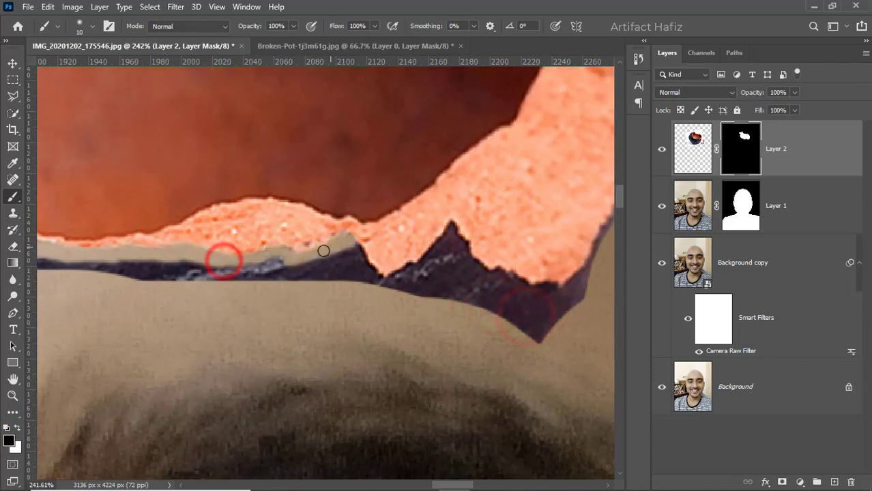
{"action": "mouse_move", "coordinate": [387, 273]}
{"action": "left_mouse_down"}
{"action": "mouse_move", "coordinate": [448, 228]}
{"action": "mouse_move", "coordinate": [313, 254]}
{"action": "left_mouse_up"}
{"action": "mouse_move", "coordinate": [309, 219]}
{"action": "left_mouse_down"}
{"action": "mouse_move", "coordinate": [331, 253]}
{"action": "mouse_move", "coordinate": [424, 279]}
{"action": "mouse_move", "coordinate": [452, 243]}
{"action": "left_mouse_up"}
Clean up the mask along the right side of the terracotta rim with a 15 px soft brush.
{"action": "left_click_drag", "start_coordinate": [524, 164], "coordinate": [418, 351]}
{"action": "key", "text": "]"}
{"action": "left_click_drag", "start_coordinate": [422, 152], "coordinate": [404, 208]}
{"action": "left_click_drag", "start_coordinate": [401, 216], "coordinate": [392, 234]}
{"action": "left_click_drag", "start_coordinate": [392, 236], "coordinate": [407, 254]}
{"action": "left_click_drag", "start_coordinate": [408, 288], "coordinate": [391, 386]}
{"action": "left_click_drag", "start_coordinate": [401, 313], "coordinate": [373, 422]}
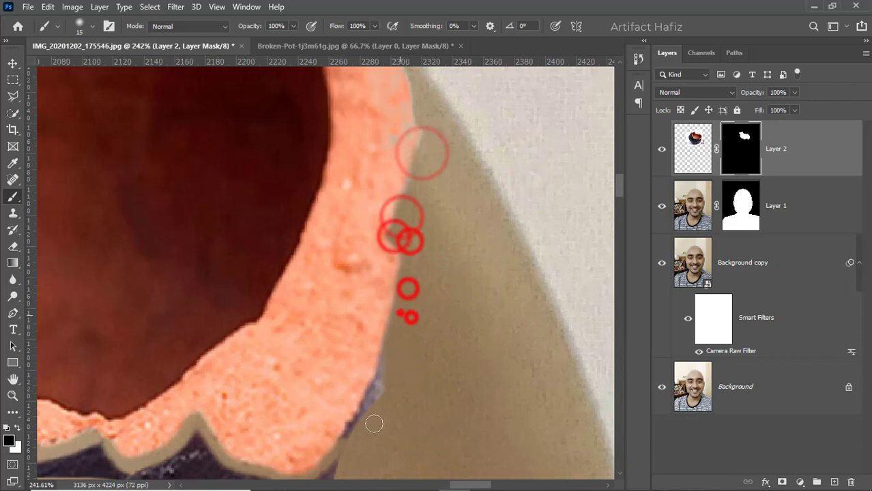
{"action": "left_click_drag", "start_coordinate": [377, 369], "coordinate": [351, 429]}
{"action": "left_click_drag", "start_coordinate": [346, 452], "coordinate": [331, 469]}
{"action": "left_click_drag", "start_coordinate": [367, 433], "coordinate": [348, 462]}
{"action": "left_click_drag", "start_coordinate": [400, 223], "coordinate": [387, 262]}
{"action": "left_click_drag", "start_coordinate": [417, 306], "coordinate": [482, 80]}
Paint out the leftover dark fragments below the bottom rim on the Layer 2 mask.
{"action": "mouse_move", "coordinate": [376, 275]}
{"action": "left_mouse_down"}
{"action": "mouse_move", "coordinate": [356, 318]}
{"action": "mouse_move", "coordinate": [345, 300]}
{"action": "left_mouse_up"}
{"action": "left_click_drag", "start_coordinate": [338, 307], "coordinate": [328, 304]}
{"action": "left_click_drag", "start_coordinate": [322, 298], "coordinate": [210, 303]}
{"action": "mouse_move", "coordinate": [245, 238]}
{"action": "left_mouse_down"}
{"action": "mouse_move", "coordinate": [251, 276]}
{"action": "mouse_move", "coordinate": [225, 279]}
{"action": "left_mouse_up"}
{"action": "mouse_move", "coordinate": [177, 282]}
{"action": "left_mouse_down"}
{"action": "mouse_move", "coordinate": [215, 263]}
{"action": "mouse_move", "coordinate": [292, 285]}
{"action": "mouse_move", "coordinate": [238, 294]}
{"action": "left_mouse_up"}
{"action": "left_click_drag", "start_coordinate": [234, 296], "coordinate": [491, 261]}
{"action": "left_click_drag", "start_coordinate": [424, 244], "coordinate": [310, 231]}
{"action": "left_click_drag", "start_coordinate": [315, 232], "coordinate": [289, 230]}
{"action": "left_click_drag", "start_coordinate": [335, 234], "coordinate": [273, 232]}
{"action": "left_click_drag", "start_coordinate": [169, 234], "coordinate": [261, 229]}
{"action": "left_click_drag", "start_coordinate": [198, 257], "coordinate": [299, 316]}
{"action": "left_click_drag", "start_coordinate": [273, 291], "coordinate": [151, 279]}
Erase the remaining dark strip around the lower-left curve of the rim from the Layer 2 mask.
{"action": "mouse_move", "coordinate": [148, 304]}
{"action": "left_mouse_down"}
{"action": "mouse_move", "coordinate": [335, 318]}
{"action": "mouse_move", "coordinate": [204, 300]}
{"action": "mouse_move", "coordinate": [424, 355]}
{"action": "left_mouse_up"}
{"action": "mouse_move", "coordinate": [448, 342]}
{"action": "left_mouse_down"}
{"action": "mouse_move", "coordinate": [370, 347]}
{"action": "mouse_move", "coordinate": [266, 315]}
{"action": "mouse_move", "coordinate": [321, 320]}
{"action": "mouse_move", "coordinate": [341, 310]}
{"action": "left_mouse_up"}
{"action": "left_click_drag", "start_coordinate": [332, 339], "coordinate": [566, 436]}
{"action": "mouse_move", "coordinate": [492, 390]}
{"action": "left_mouse_down"}
{"action": "mouse_move", "coordinate": [459, 393]}
{"action": "mouse_move", "coordinate": [308, 302]}
{"action": "mouse_move", "coordinate": [399, 346]}
{"action": "mouse_move", "coordinate": [405, 360]}
{"action": "left_mouse_up"}
{"action": "mouse_move", "coordinate": [316, 304]}
{"action": "left_mouse_down"}
{"action": "mouse_move", "coordinate": [414, 381]}
{"action": "mouse_move", "coordinate": [435, 354]}
{"action": "mouse_move", "coordinate": [379, 268]}
{"action": "mouse_move", "coordinate": [409, 334]}
{"action": "left_mouse_up"}
{"action": "left_click_drag", "start_coordinate": [389, 319], "coordinate": [456, 459]}
{"action": "mouse_move", "coordinate": [417, 395]}
{"action": "left_mouse_down"}
{"action": "mouse_move", "coordinate": [374, 358]}
{"action": "mouse_move", "coordinate": [372, 239]}
{"action": "left_mouse_up"}
Mask the last dark remnants beside the upper-left broken edge and under the lip with the 15 px brush.
{"action": "left_click_drag", "start_coordinate": [335, 155], "coordinate": [326, 251]}
{"action": "left_click_drag", "start_coordinate": [321, 232], "coordinate": [321, 300]}
{"action": "left_click", "coordinate": [327, 241]}
{"action": "left_click", "coordinate": [342, 245]}
{"action": "left_click", "coordinate": [319, 305]}
{"action": "left_click", "coordinate": [337, 143]}
{"action": "left_click_drag", "start_coordinate": [360, 208], "coordinate": [324, 394]}
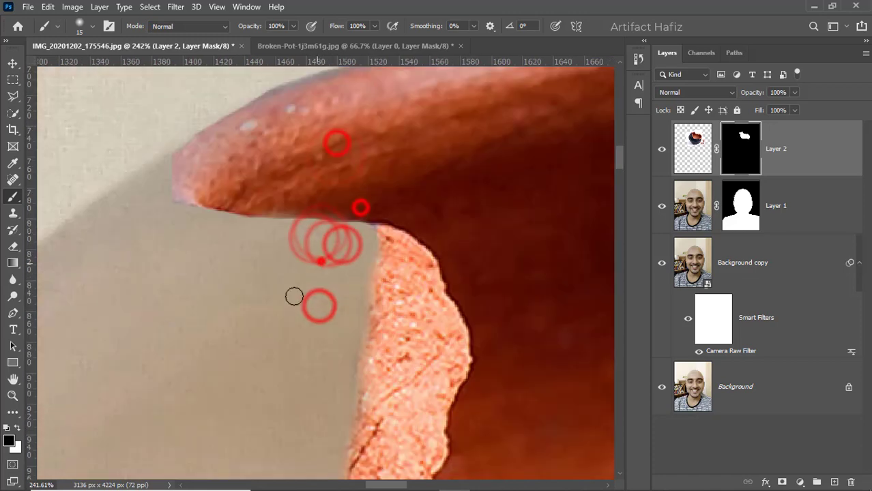
{"action": "scroll", "coordinate": [310, 274], "scroll_direction": "down", "scroll_amount": 10}
{"action": "scroll", "coordinate": [328, 217], "scroll_direction": "up", "scroll_amount": 4}
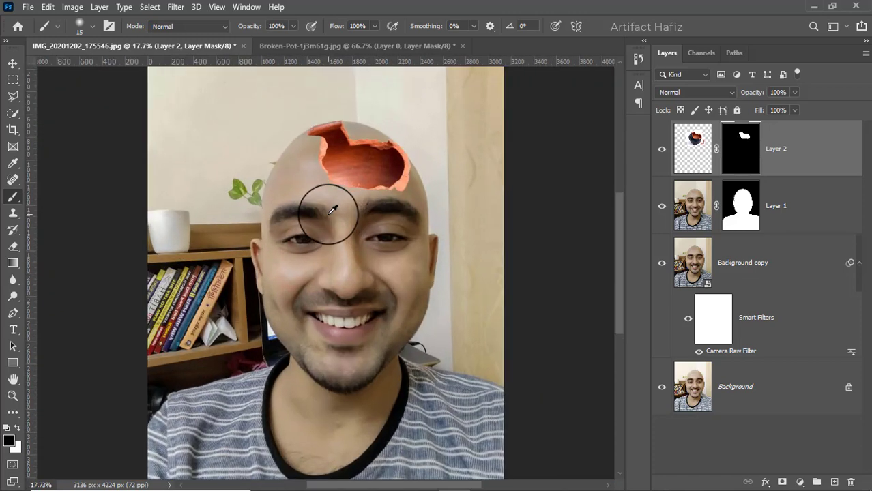
With Layer 2 and Layer 1 hidden, stamp the visible image onto a new layer above Background copy, and show both layers again.
{"action": "scroll", "coordinate": [342, 174], "scroll_direction": "up", "scroll_amount": 3}
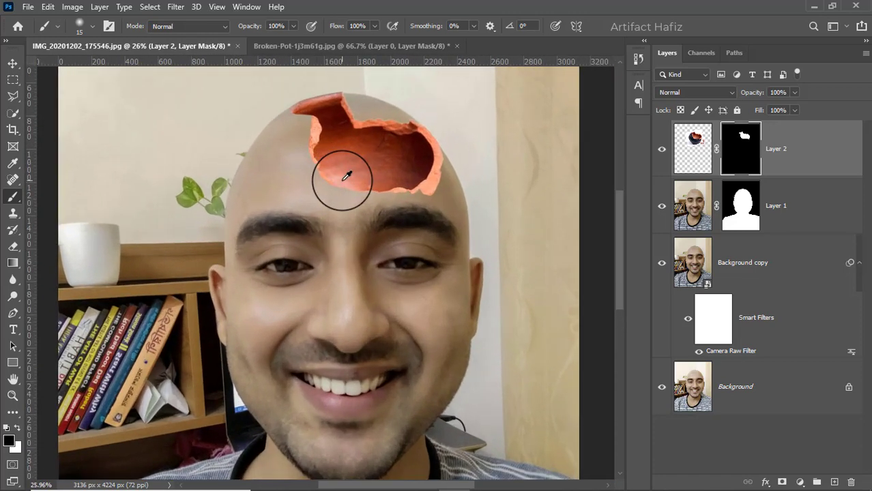
{"action": "scroll", "coordinate": [366, 146], "scroll_direction": "up", "scroll_amount": 1}
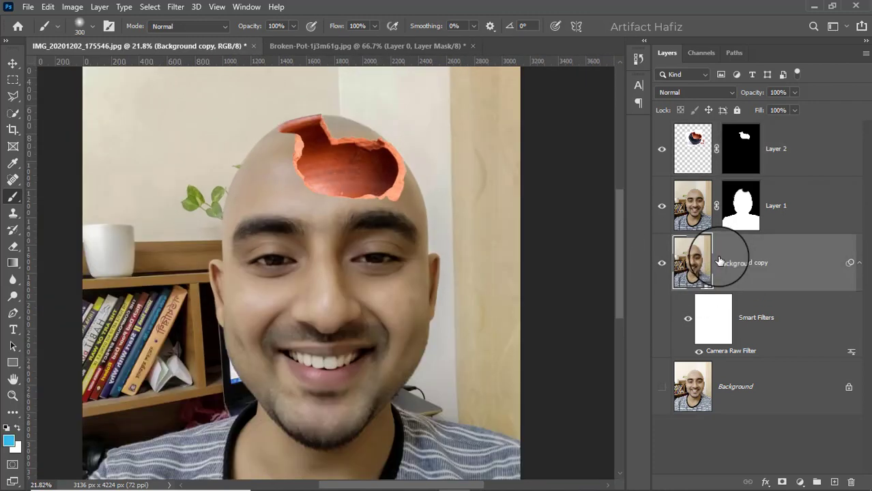
{"action": "left_click", "coordinate": [661, 148]}
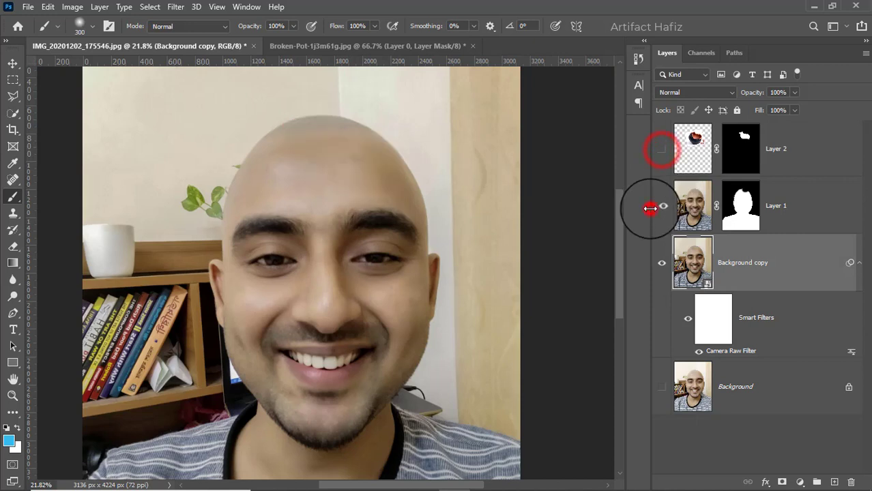
{"action": "left_click", "coordinate": [661, 207]}
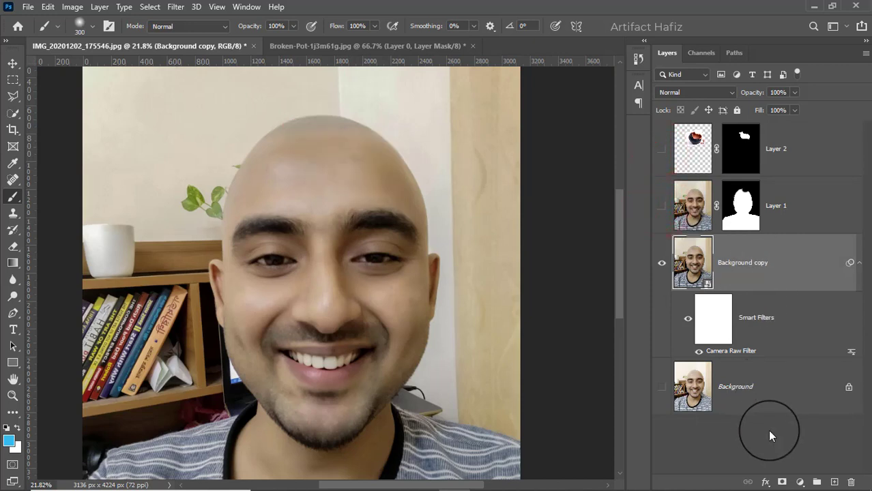
{"action": "left_click", "coordinate": [833, 484]}
{"action": "key", "text": "ctrl+alt+shift+e"}
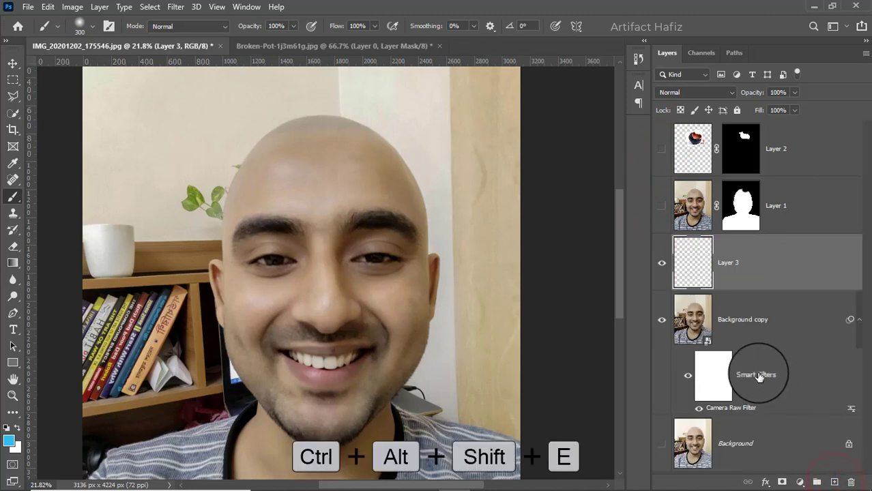
{"action": "left_click", "coordinate": [661, 205]}
{"action": "left_click", "coordinate": [661, 148]}
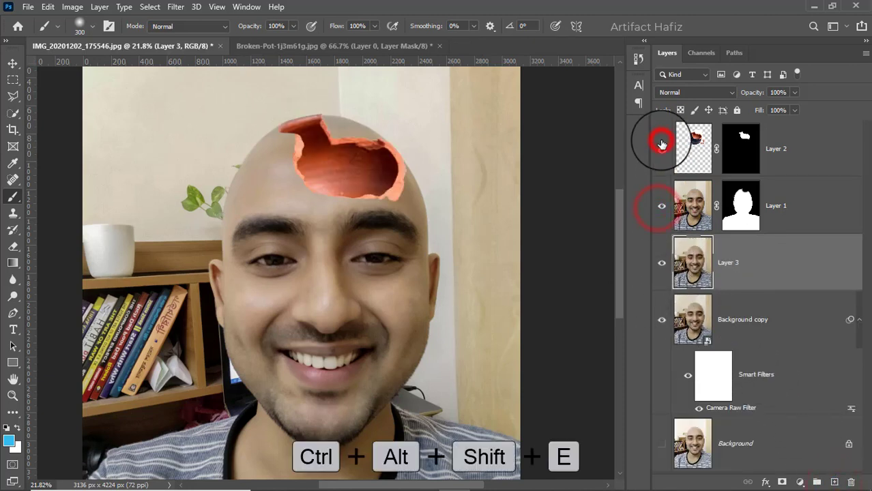
On Layer 3, clone the wall above the head over the scalp showing behind the broken rim, using a 250 px Clone Stamp.
{"action": "left_click", "coordinate": [735, 249]}
{"action": "left_click_drag", "start_coordinate": [385, 120], "coordinate": [386, 222]}
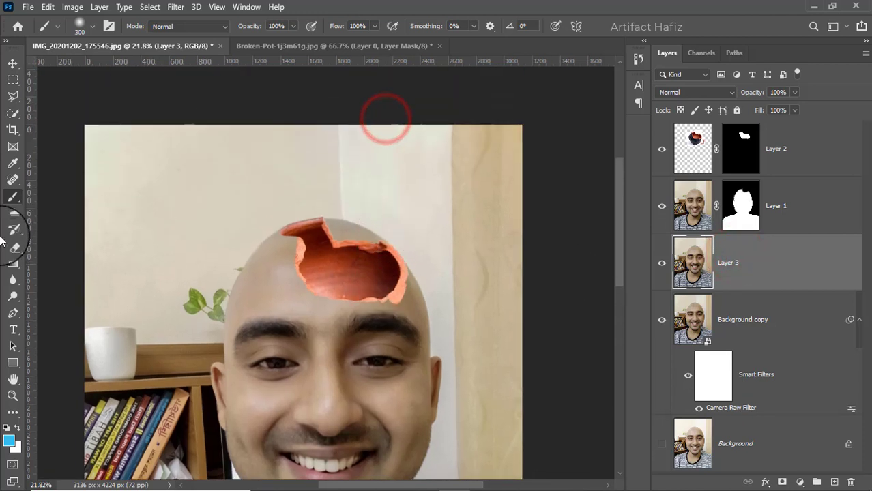
{"action": "left_click", "coordinate": [13, 213]}
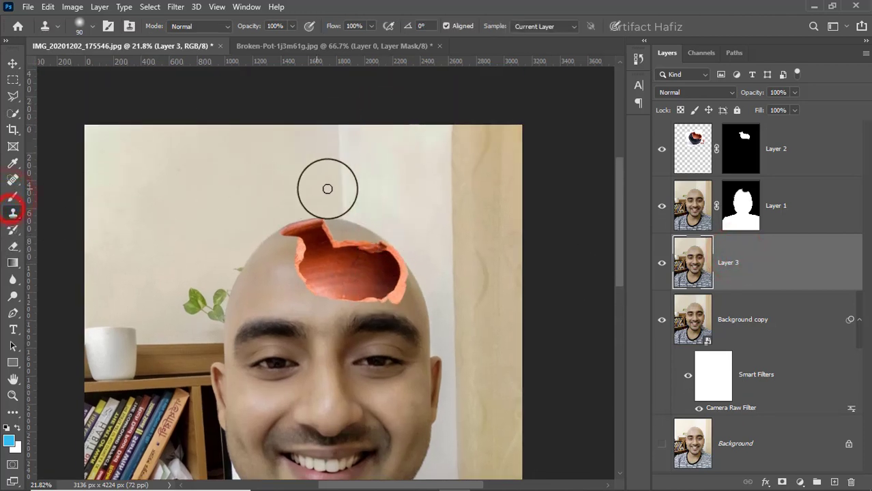
{"action": "key", "text": "bracketright"}
{"action": "key", "text": "bracketright"}
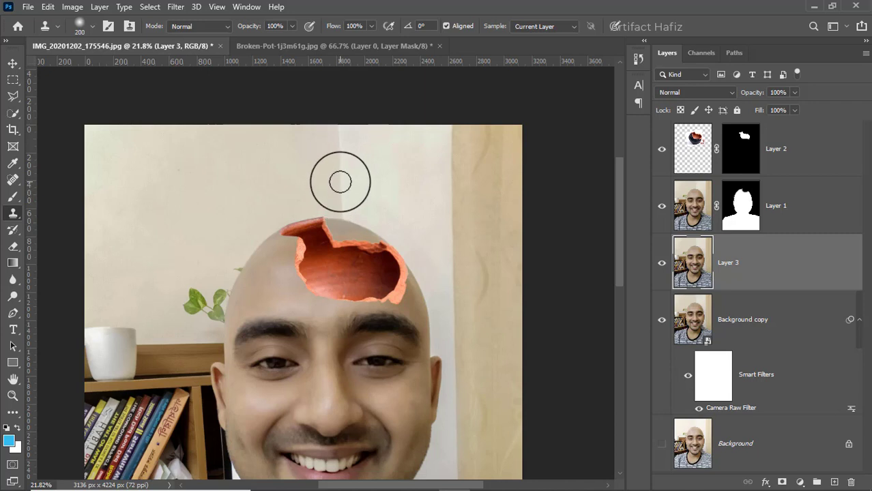
{"action": "left_click", "coordinate": [340, 181], "text": "alt"}
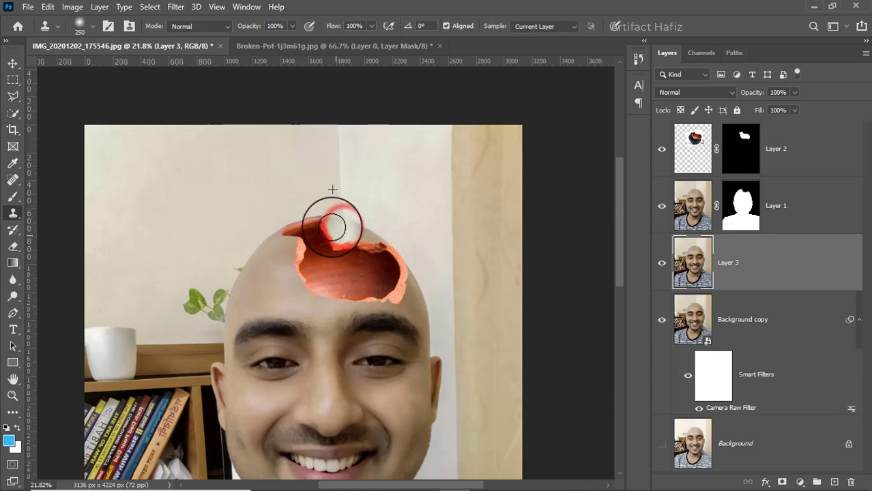
{"action": "mouse_move", "coordinate": [332, 227]}
{"action": "left_mouse_down"}
{"action": "mouse_move", "coordinate": [363, 234]}
{"action": "mouse_move", "coordinate": [347, 228]}
{"action": "mouse_move", "coordinate": [331, 205]}
{"action": "mouse_move", "coordinate": [338, 240]}
{"action": "mouse_move", "coordinate": [357, 241]}
{"action": "left_mouse_up"}
{"action": "scroll", "coordinate": [376, 208], "scroll_direction": "down", "scroll_amount": 3}
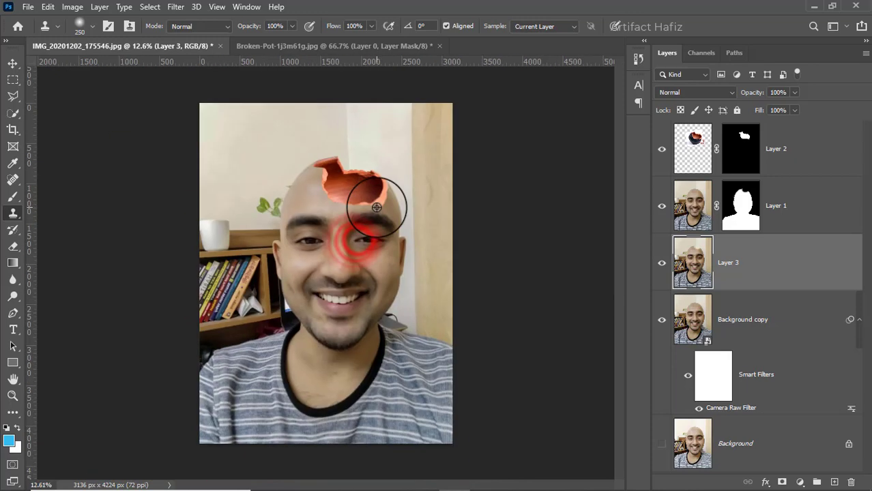
{"action": "scroll", "coordinate": [376, 207], "scroll_direction": "down", "scroll_amount": 5}
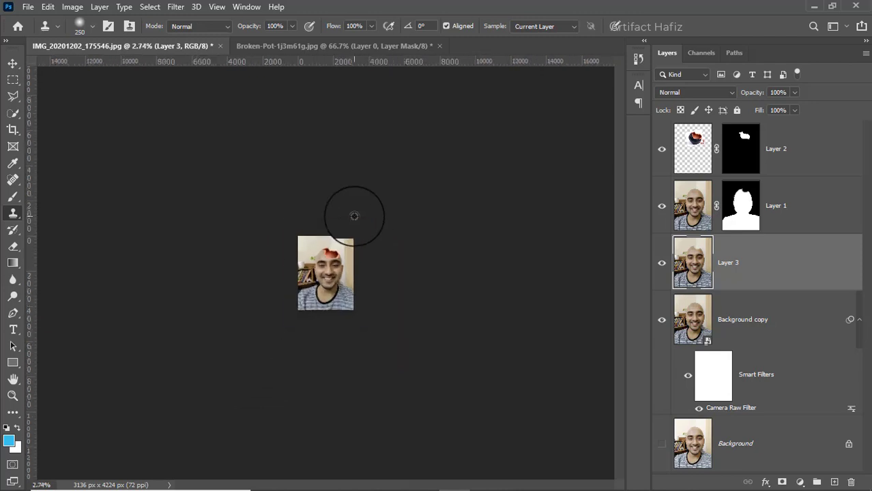
{"action": "scroll", "coordinate": [354, 216], "scroll_direction": "up", "scroll_amount": 5}
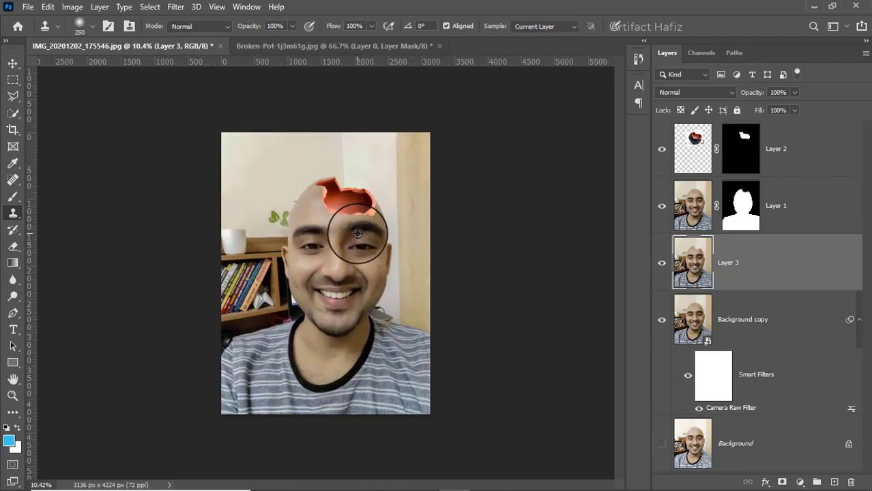
{"action": "scroll", "coordinate": [357, 234], "scroll_direction": "up", "scroll_amount": 2}
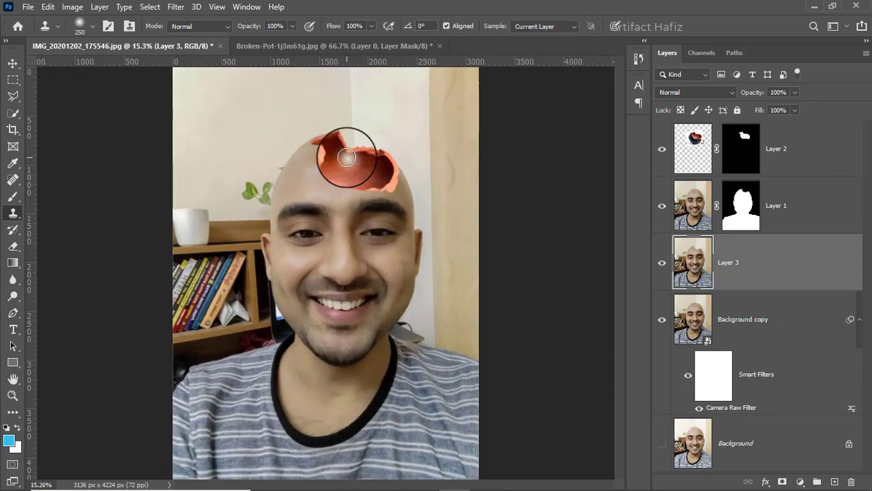
{"action": "scroll", "coordinate": [422, 224], "scroll_direction": "down", "scroll_amount": 1}
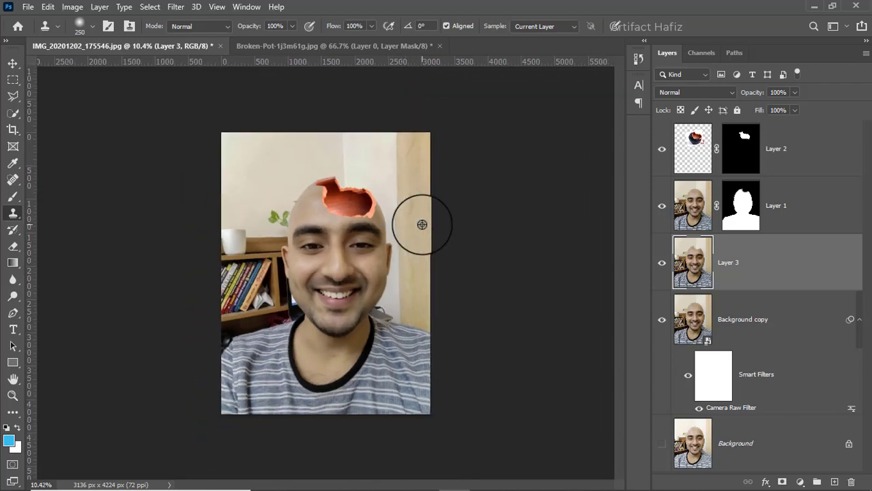
{"action": "scroll", "coordinate": [422, 223], "scroll_direction": "up", "scroll_amount": 1}
Add a Brightness/Contrast adjustment clipped to Layer 2 with brightness 59 and contrast -50.
{"action": "left_click", "coordinate": [780, 136]}
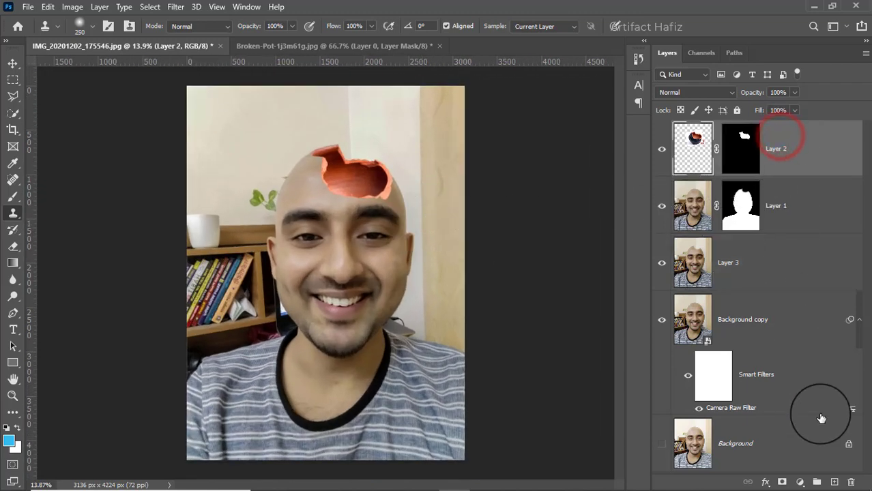
{"action": "left_click", "coordinate": [800, 482]}
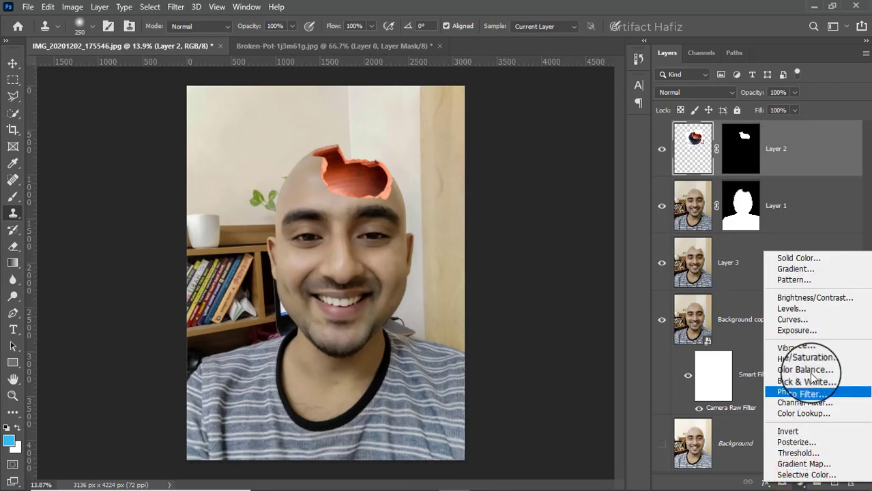
{"action": "left_click", "coordinate": [803, 298]}
{"action": "left_click_drag", "start_coordinate": [720, 223], "coordinate": [581, 248]}
{"action": "left_click", "coordinate": [720, 341]}
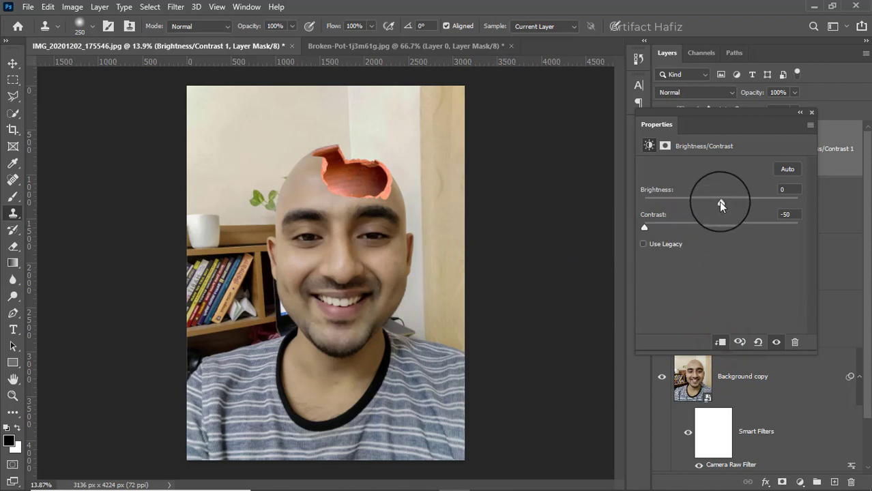
{"action": "left_click_drag", "start_coordinate": [720, 204], "coordinate": [750, 199]}
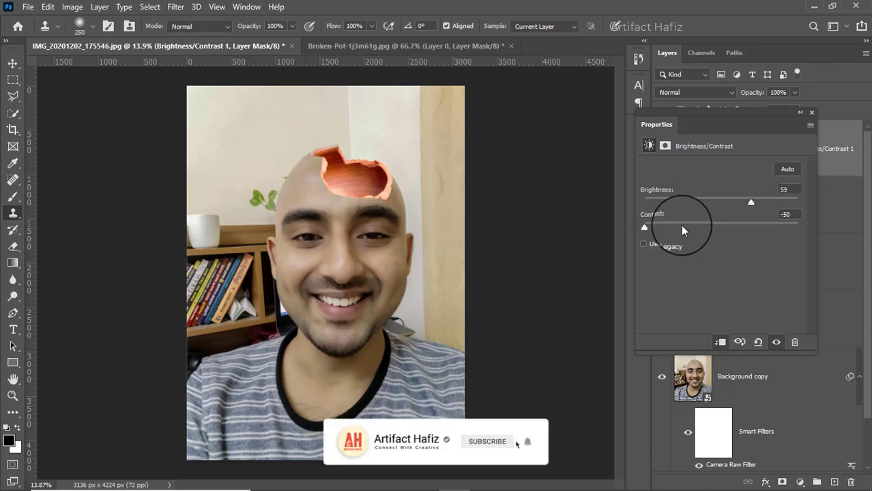
{"action": "left_click", "coordinate": [811, 113]}
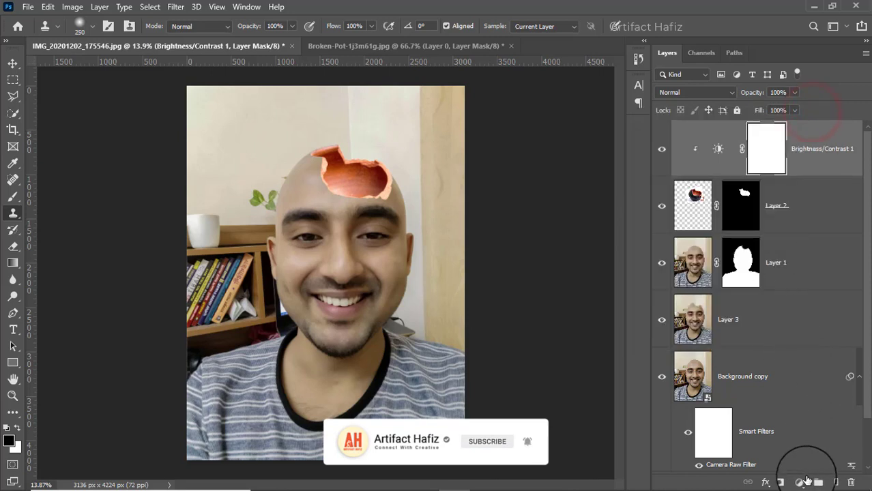
Add a clipped Vibrance adjustment above Brightness/Contrast 1 and set its vibrance to -23.
{"action": "left_click", "coordinate": [800, 482]}
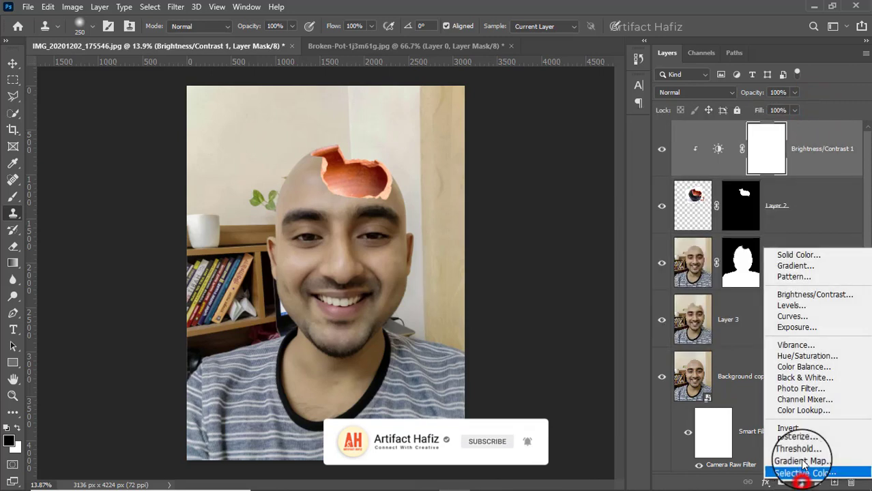
{"action": "left_click", "coordinate": [798, 346]}
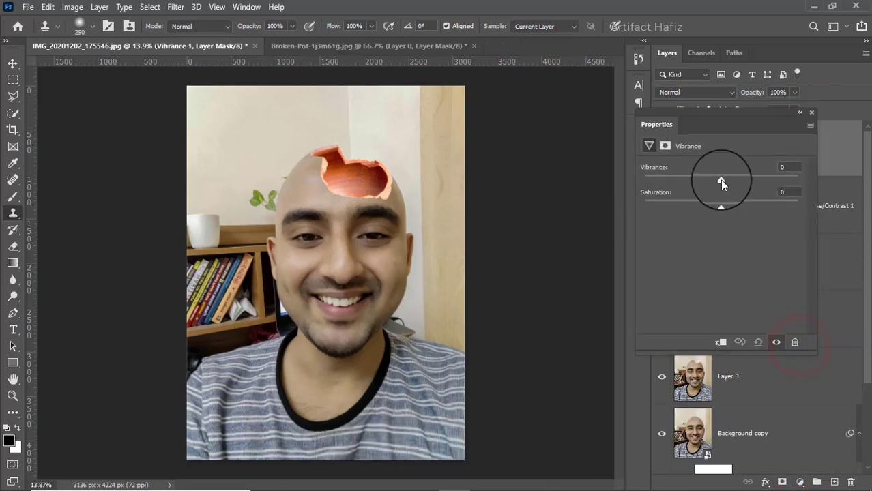
{"action": "left_click_drag", "start_coordinate": [721, 181], "coordinate": [693, 183]}
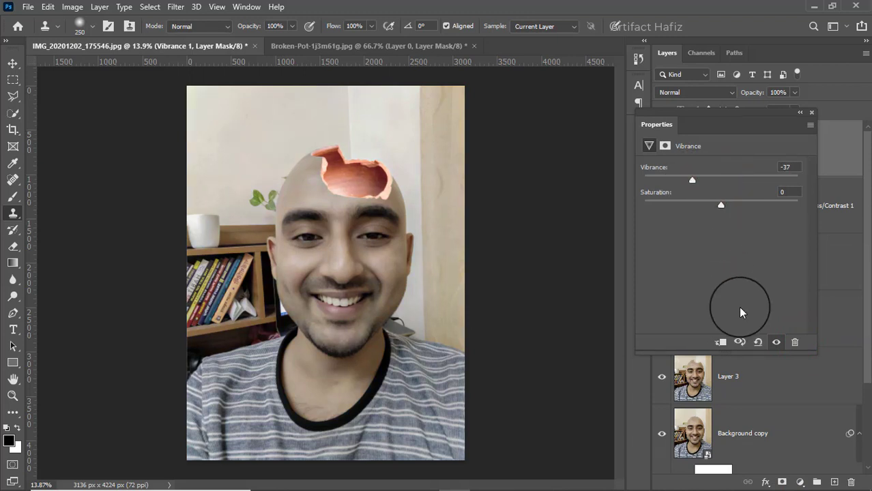
{"action": "left_click", "coordinate": [718, 343]}
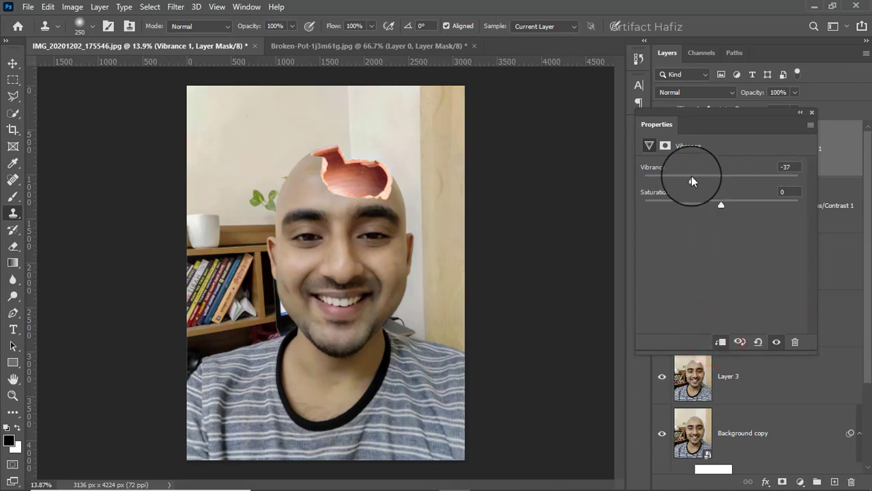
{"action": "mouse_move", "coordinate": [691, 179]}
{"action": "left_mouse_down"}
{"action": "mouse_move", "coordinate": [734, 181]}
{"action": "mouse_move", "coordinate": [704, 180]}
{"action": "left_mouse_up"}
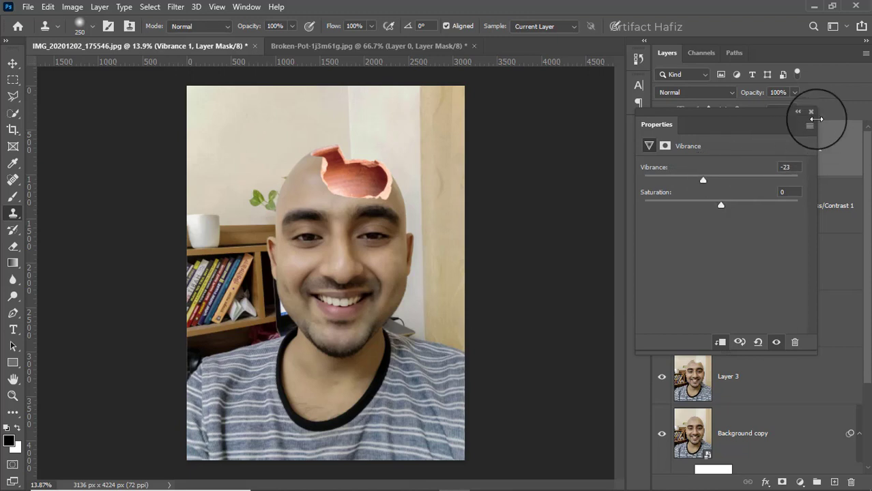
{"action": "left_click", "coordinate": [811, 112]}
Compare the pot with the Vibrance 1 adjustment off and on, and reduce that layer's opacity to 29%.
{"action": "left_click", "coordinate": [658, 154]}
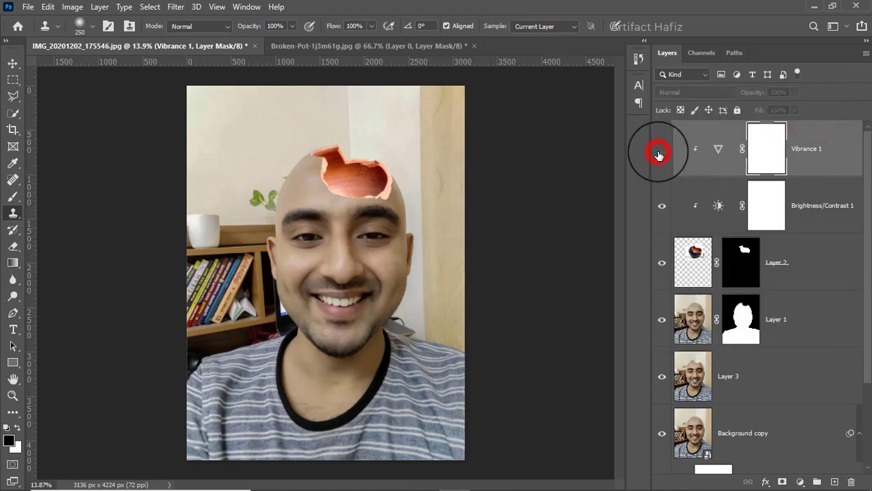
{"action": "left_click", "coordinate": [658, 154]}
{"action": "left_click", "coordinate": [815, 156]}
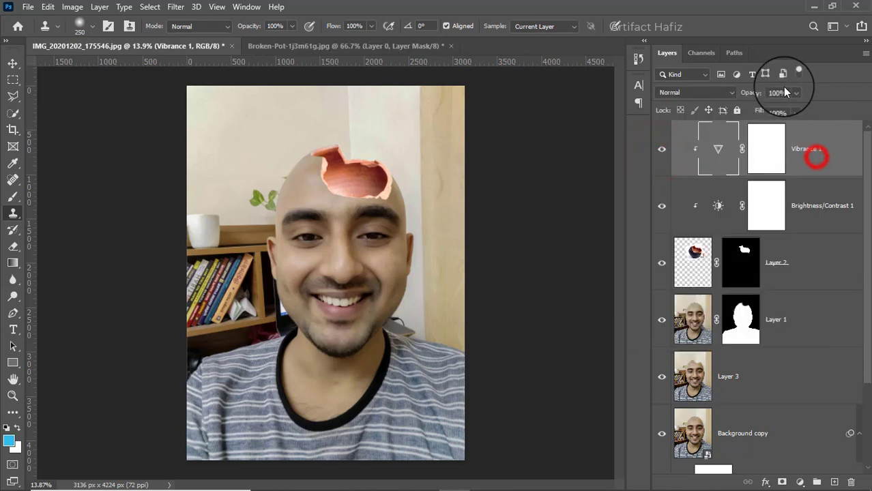
{"action": "left_click", "coordinate": [793, 93]}
{"action": "left_click_drag", "start_coordinate": [793, 93], "coordinate": [753, 110]}
{"action": "left_click", "coordinate": [803, 138]}
Compare the finished composite with the original photo by isolating the Background layer and restoring the other layers.
{"action": "scroll", "coordinate": [710, 399], "scroll_direction": "down", "scroll_amount": 3}
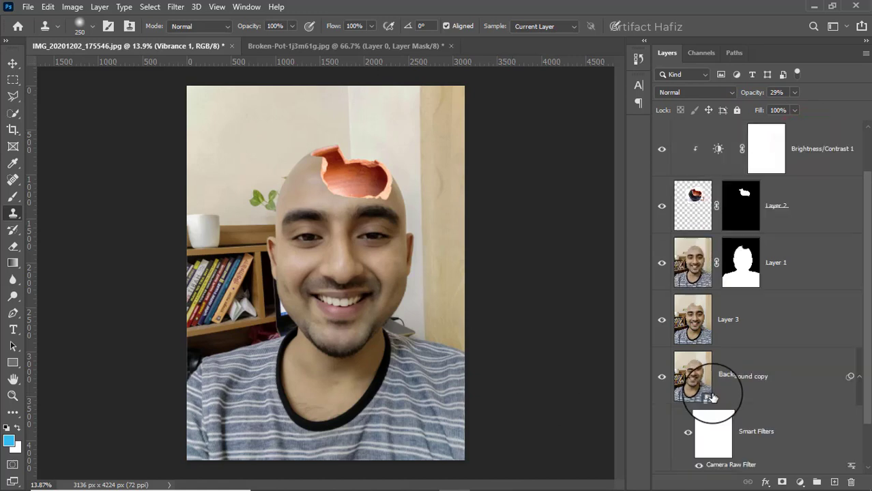
{"action": "key", "text": "alt"}
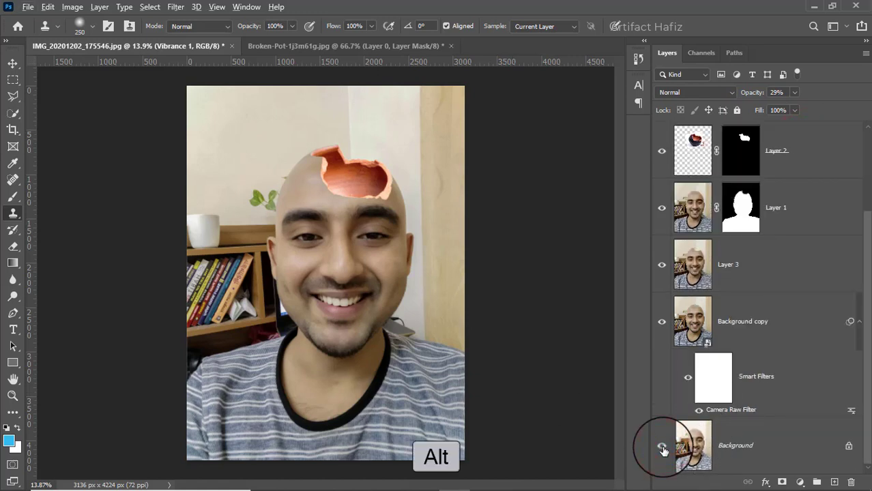
{"action": "left_click", "coordinate": [662, 448], "text": "alt"}
{"action": "left_click", "coordinate": [662, 447], "text": "alt"}
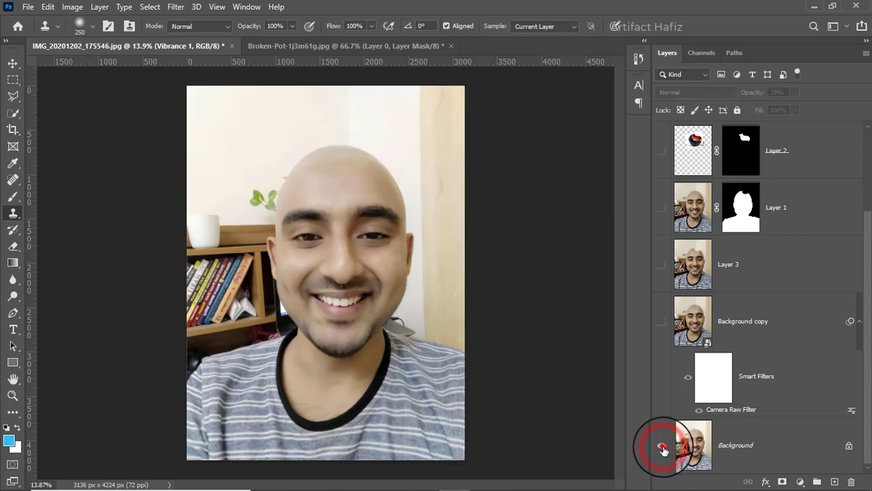
{"action": "left_click", "coordinate": [663, 449], "text": "alt"}
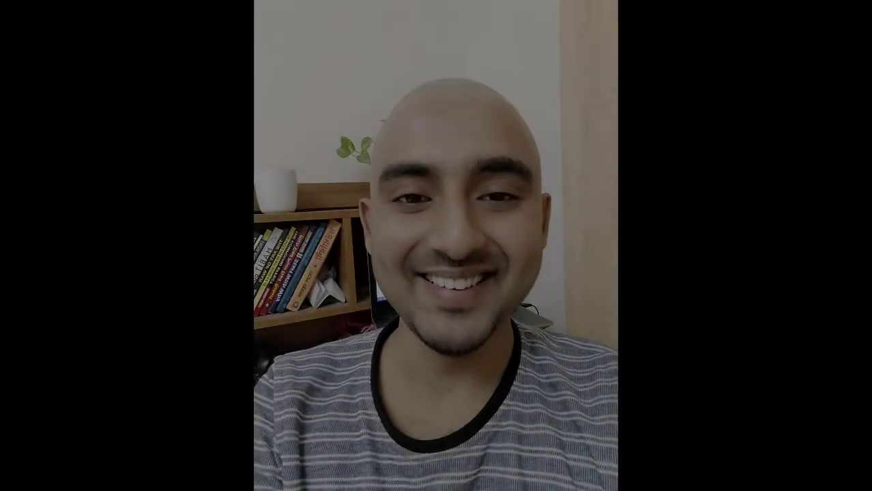